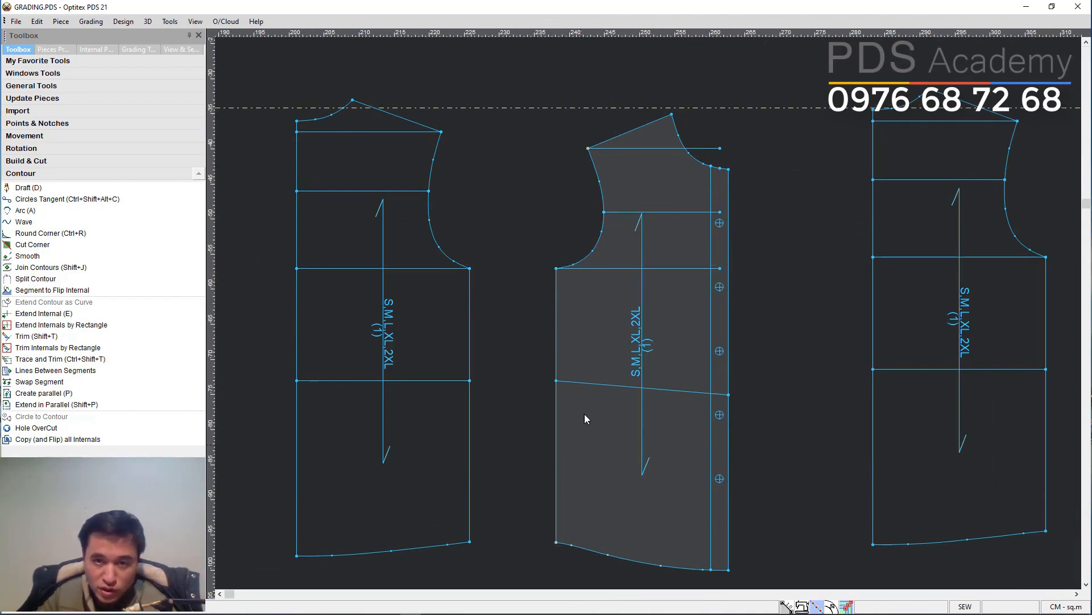
Grade the front piece's neck-shoulder point with dx -0.25 for sizes M to 2XL.
{"action": "left_click", "coordinate": [556, 267]}
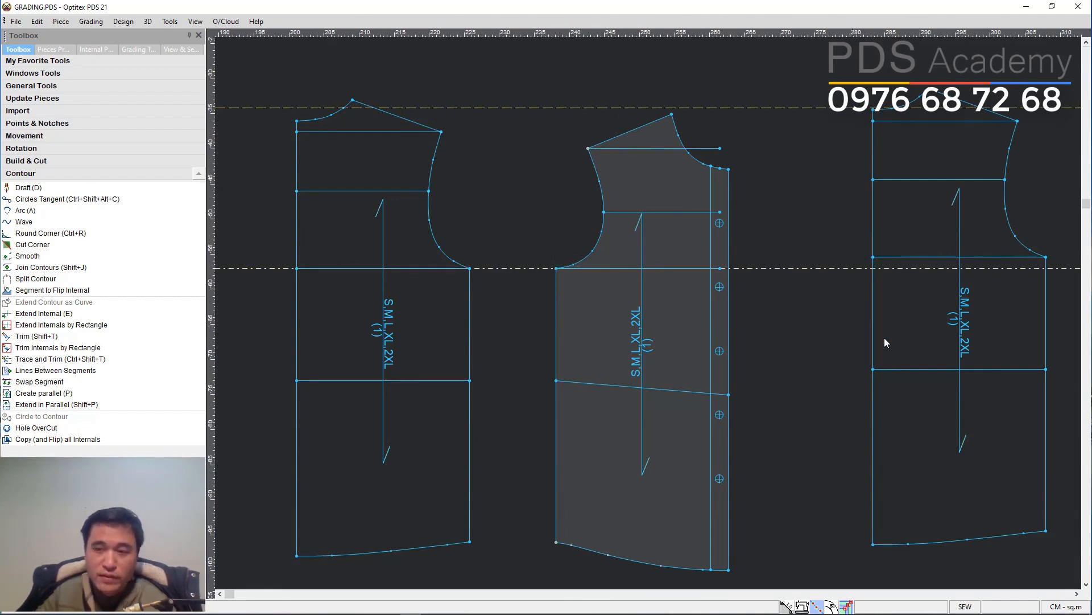
{"action": "scroll", "coordinate": [948, 378], "scroll_direction": "down", "scroll_amount": 1}
{"action": "scroll", "coordinate": [656, 316], "scroll_direction": "down", "scroll_amount": 1}
{"action": "scroll", "coordinate": [653, 319], "scroll_direction": "up", "scroll_amount": 3}
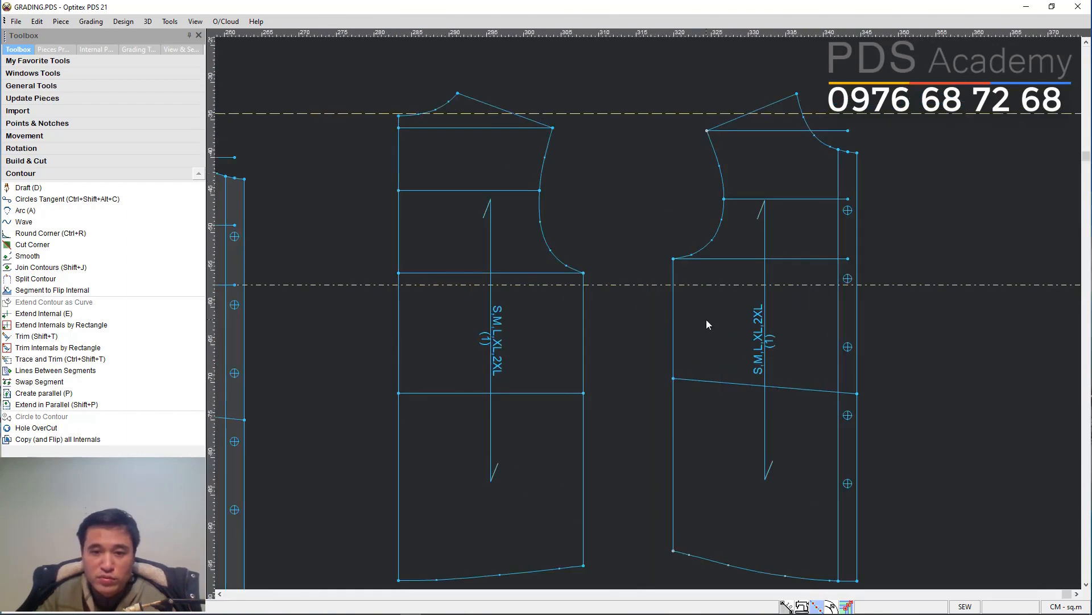
{"action": "scroll", "coordinate": [666, 306], "scroll_direction": "down", "scroll_amount": 1}
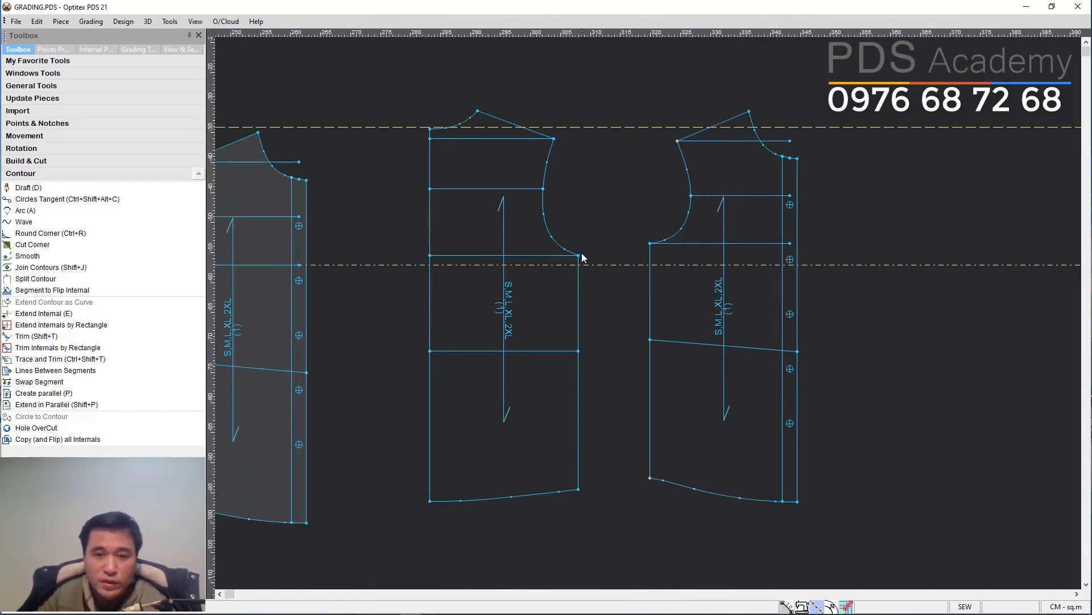
{"action": "key", "text": "space"}
{"action": "left_click", "coordinate": [614, 247]}
{"action": "scroll", "coordinate": [659, 214], "scroll_direction": "up", "scroll_amount": 3}
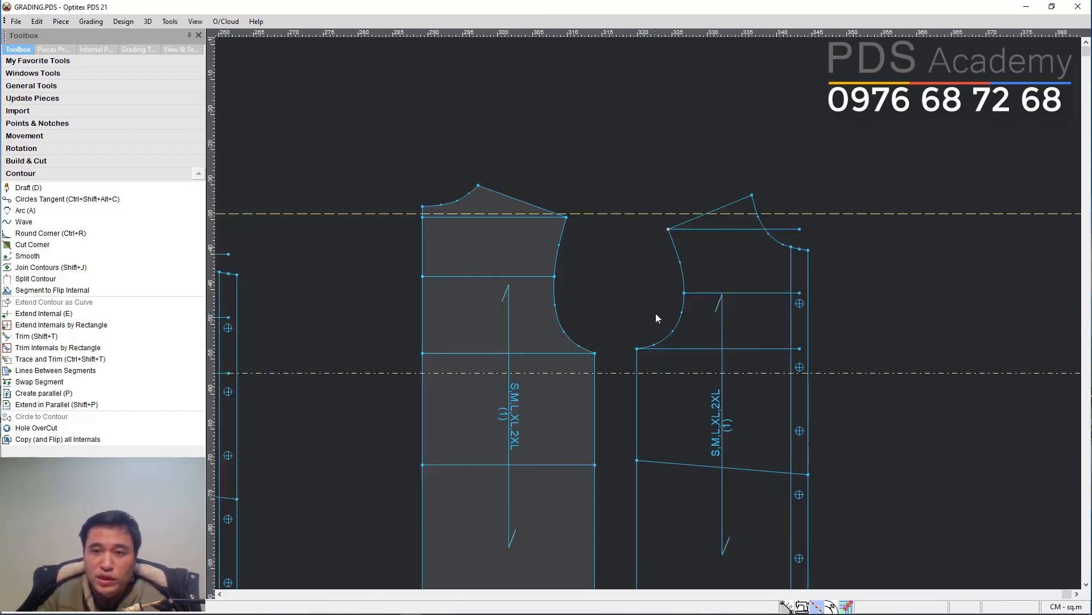
{"action": "left_click", "coordinate": [722, 274]}
{"action": "left_click", "coordinate": [767, 154]}
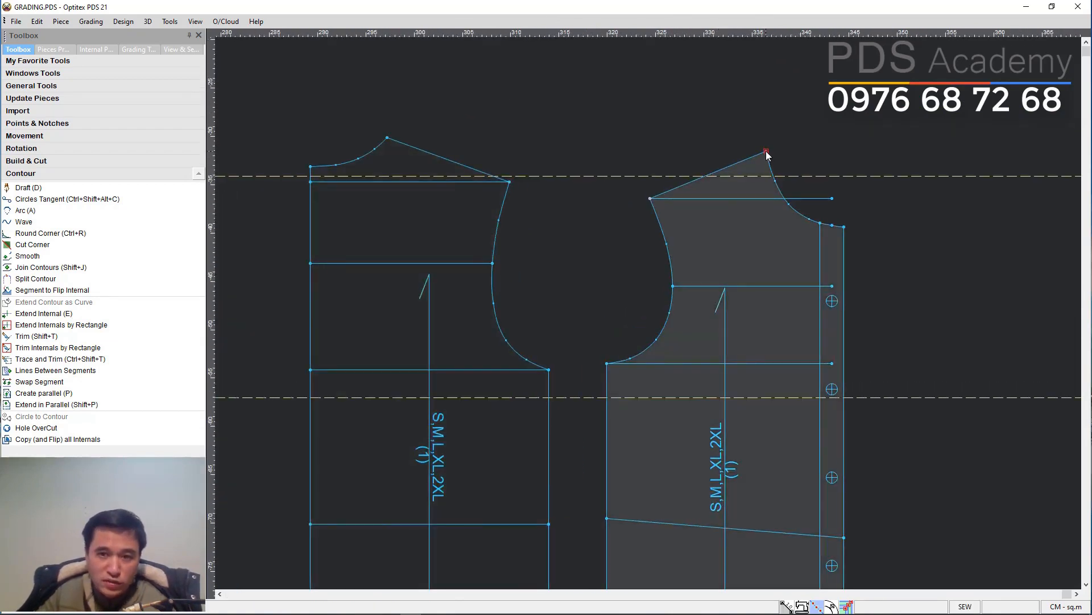
{"action": "left_click", "coordinate": [130, 50]}
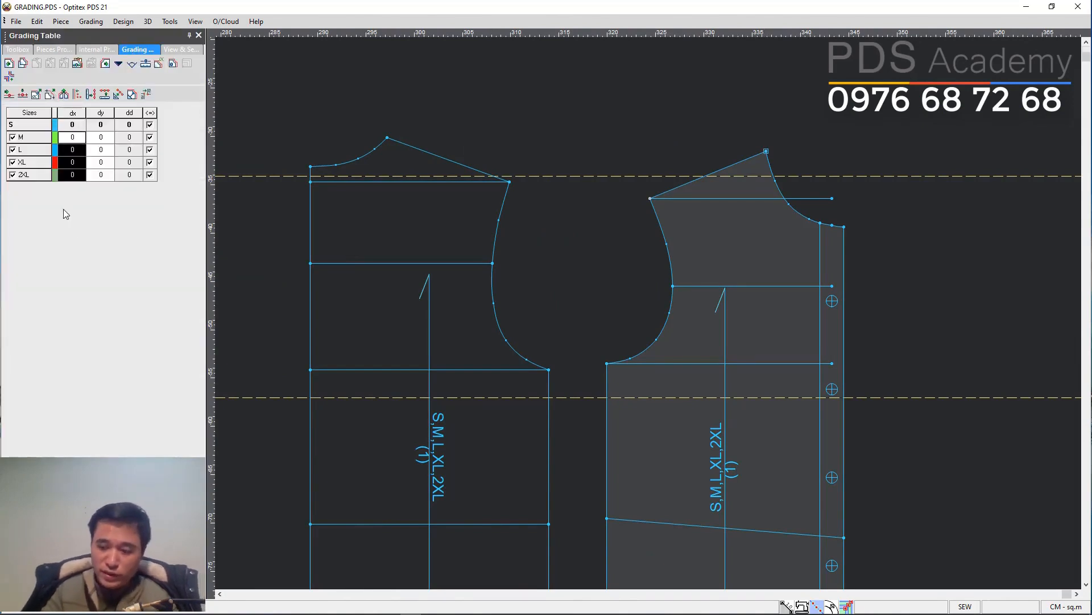
{"action": "type", "text": "-0.2"}
{"action": "key", "text": "Return"}
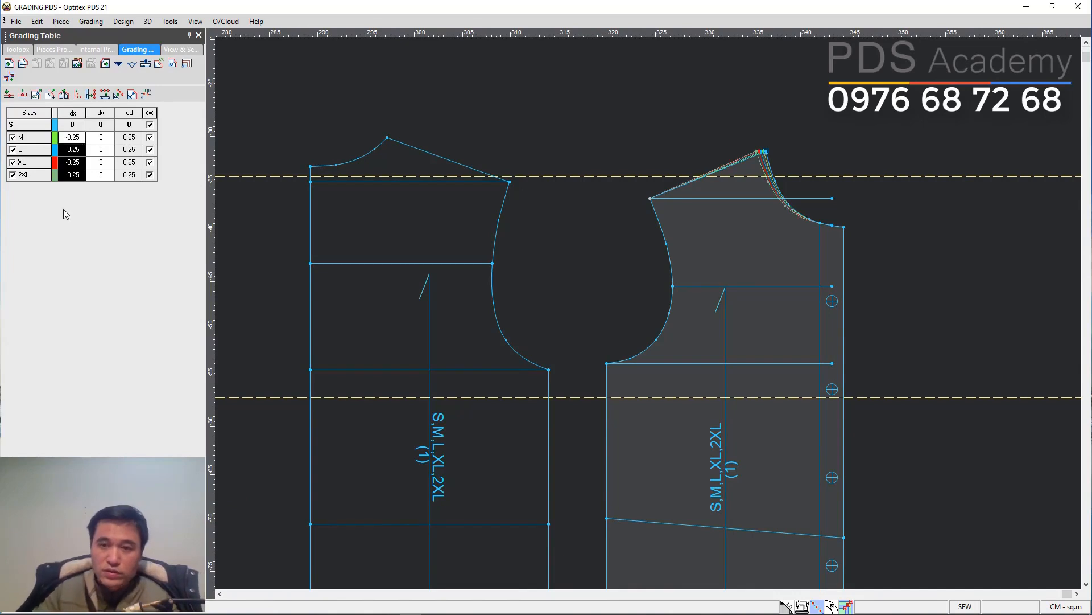
Grade the center-front neck point with dy -0.25 for sizes M to 2XL.
{"action": "scroll", "coordinate": [724, 269], "scroll_direction": "up", "scroll_amount": 2}
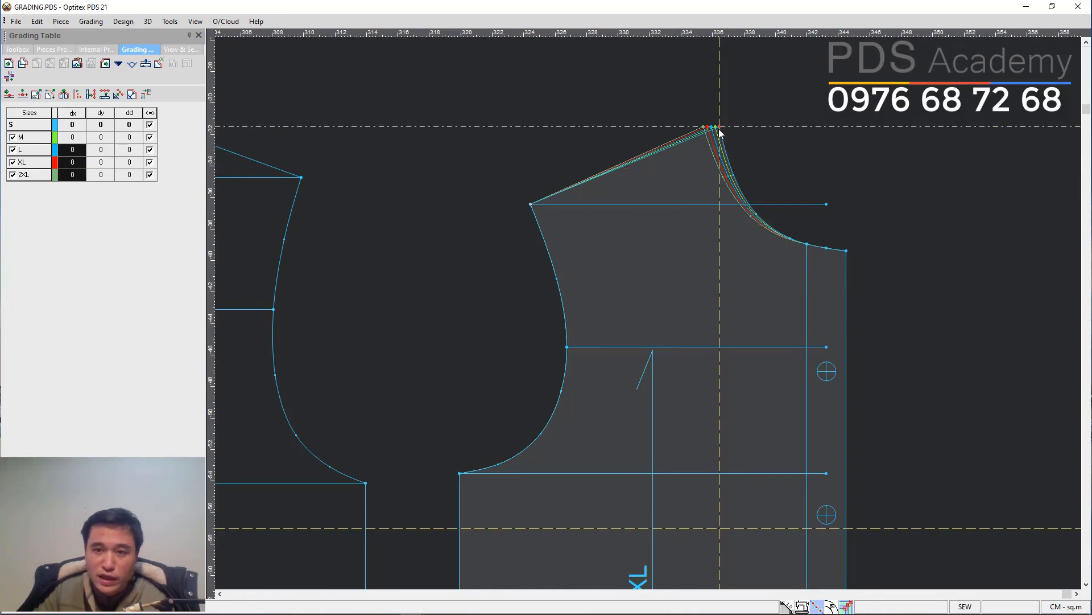
{"action": "left_click", "coordinate": [846, 250]}
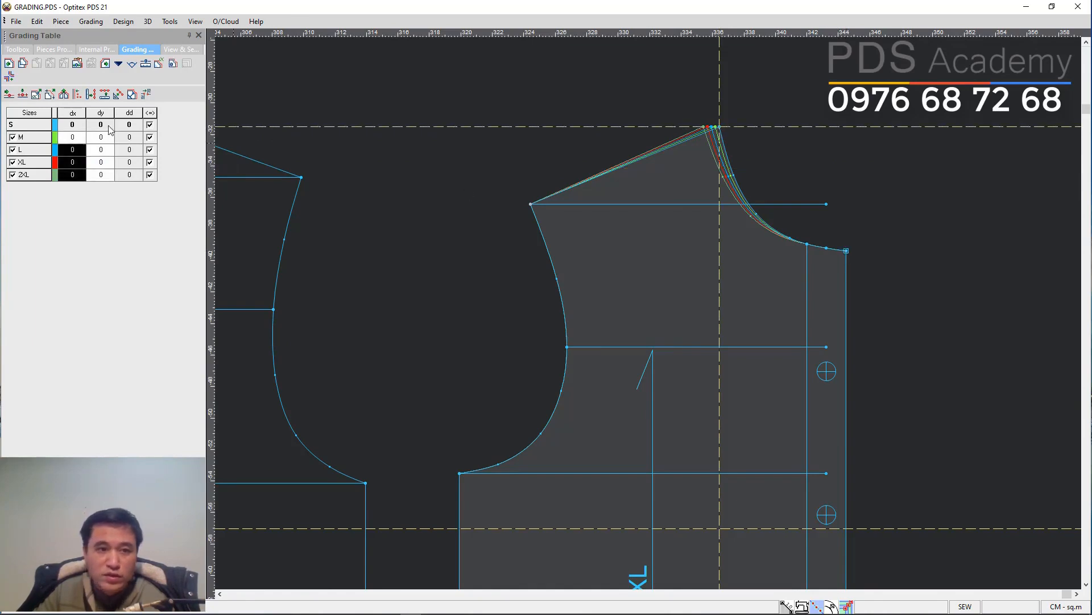
{"action": "left_click_drag", "start_coordinate": [100, 137], "coordinate": [102, 172]}
{"action": "type", "text": "-0.25"}
{"action": "key", "text": "Return"}
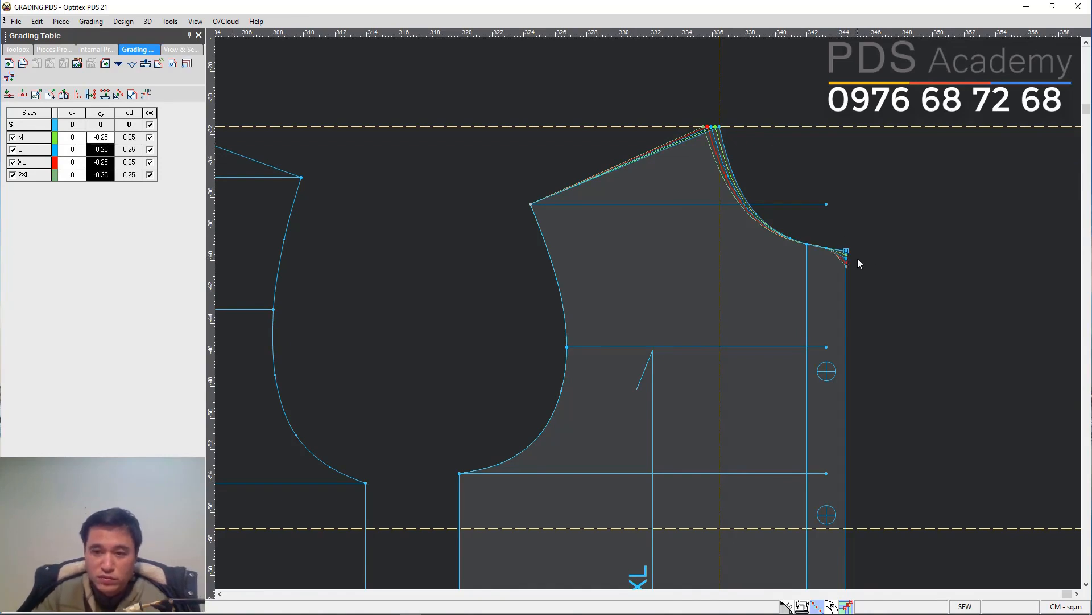
Paste the copied grade onto the two neckline points next to the center-front neck point.
{"action": "left_click", "coordinate": [808, 244]}
{"action": "left_click", "coordinate": [826, 248]}
{"action": "key", "text": "ctrl+v"}
{"action": "left_click", "coordinate": [747, 275]}
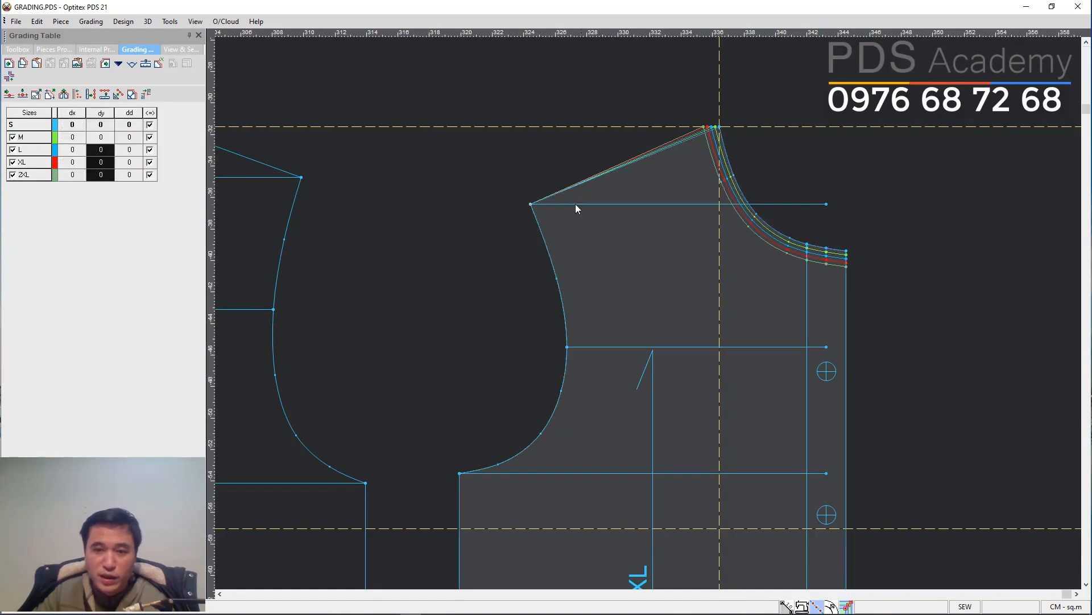
Grade the shoulder tip point with dx -0.5 for sizes M to 2XL.
{"action": "left_click", "coordinate": [530, 203]}
{"action": "left_click_drag", "start_coordinate": [72, 137], "coordinate": [72, 175]}
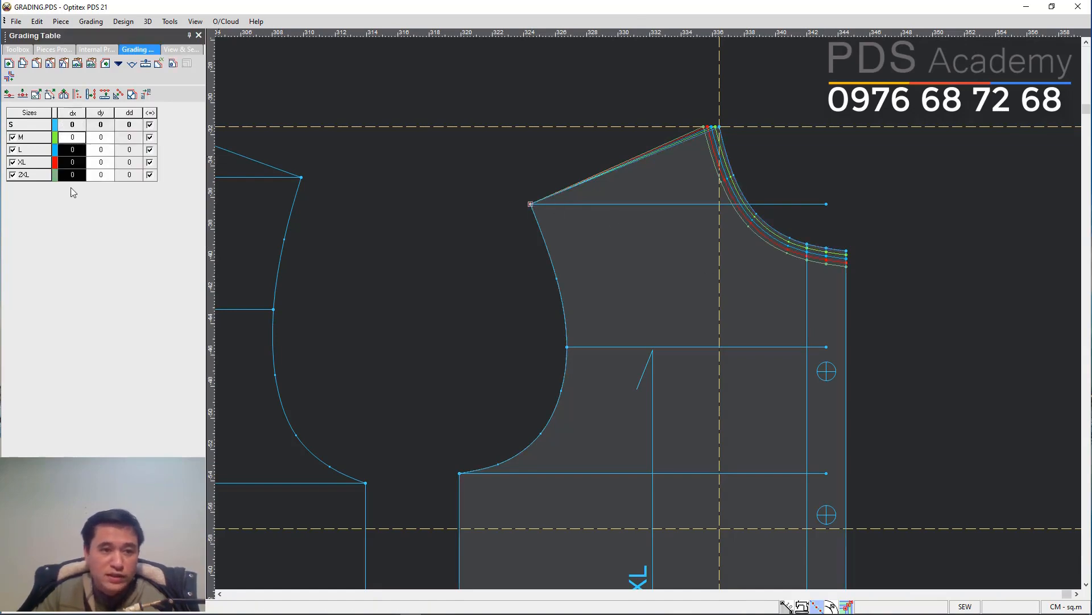
{"action": "type", "text": "10.5"}
{"action": "key", "text": "Return"}
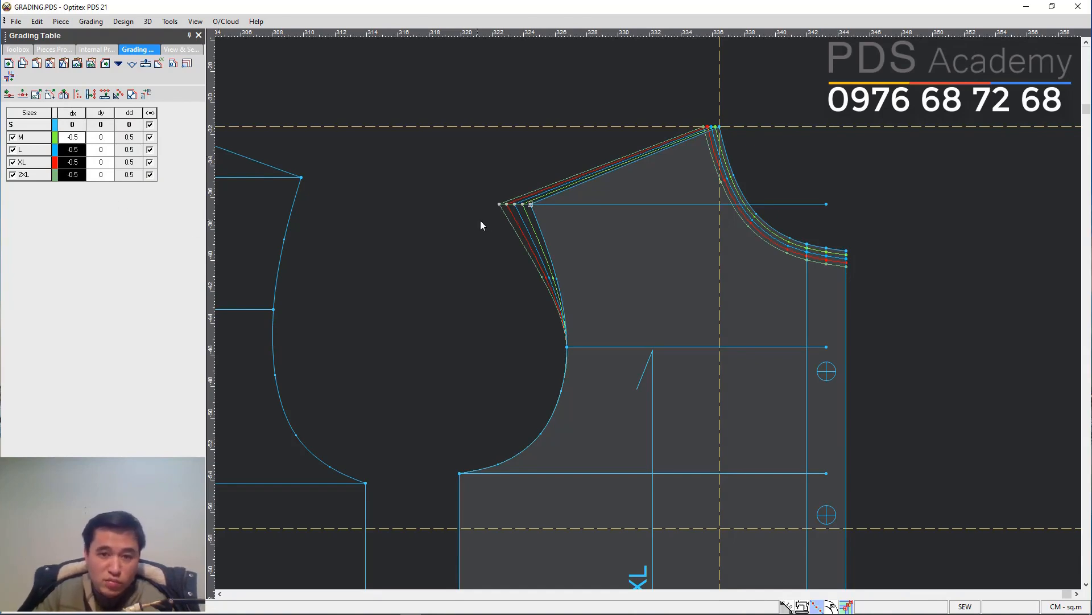
Grade the shoulder-level internal line's end point with dx -0.5 and dy -0.1.
{"action": "left_click", "coordinate": [592, 197]}
{"action": "scroll", "coordinate": [592, 197], "scroll_direction": "up", "scroll_amount": 2}
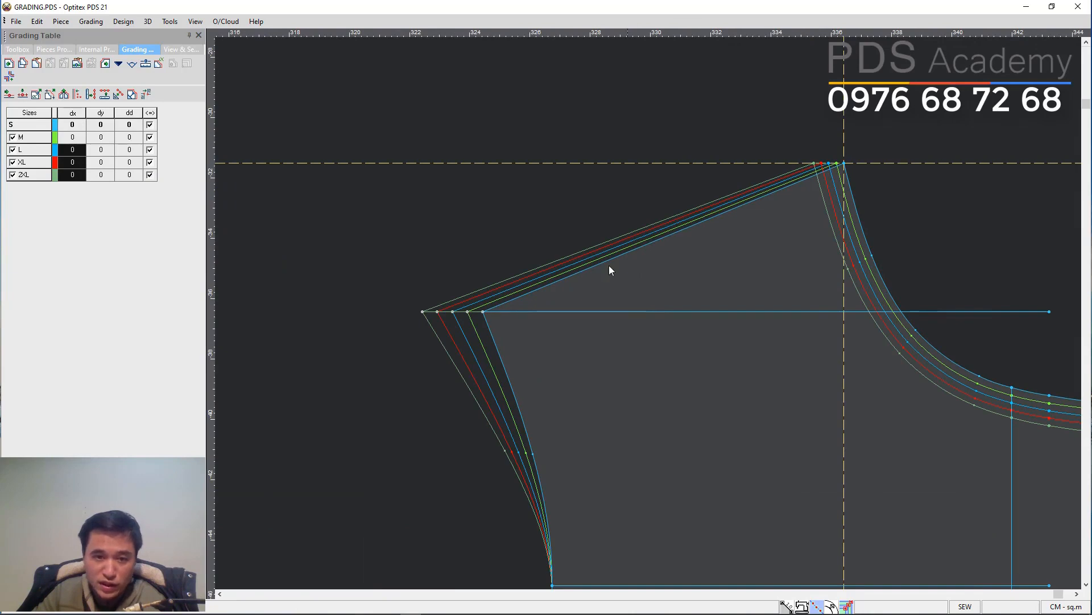
{"action": "left_click_drag", "start_coordinate": [433, 185], "coordinate": [433, 187]}
{"action": "left_click_drag", "start_coordinate": [460, 296], "coordinate": [481, 313]}
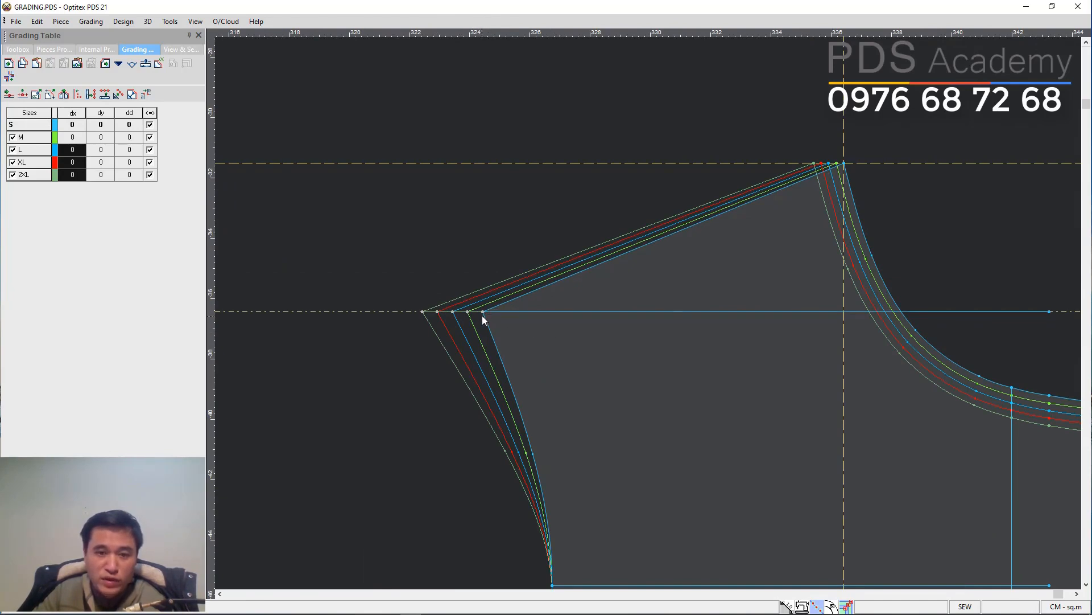
{"action": "left_click", "coordinate": [482, 313]}
{"action": "type", "text": "-0.1"}
{"action": "key", "text": "Return"}
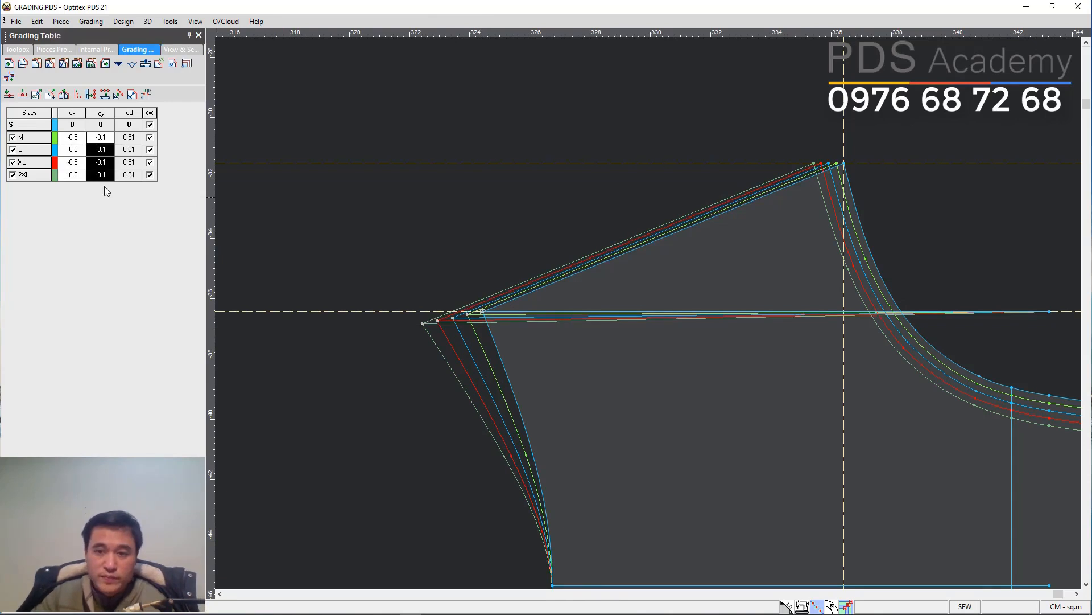
Delete the horizontal internal line at shoulder level.
{"action": "left_click", "coordinate": [732, 518]}
{"action": "scroll", "coordinate": [733, 518], "scroll_direction": "down", "scroll_amount": 5}
{"action": "scroll", "coordinate": [672, 282], "scroll_direction": "up", "scroll_amount": 1}
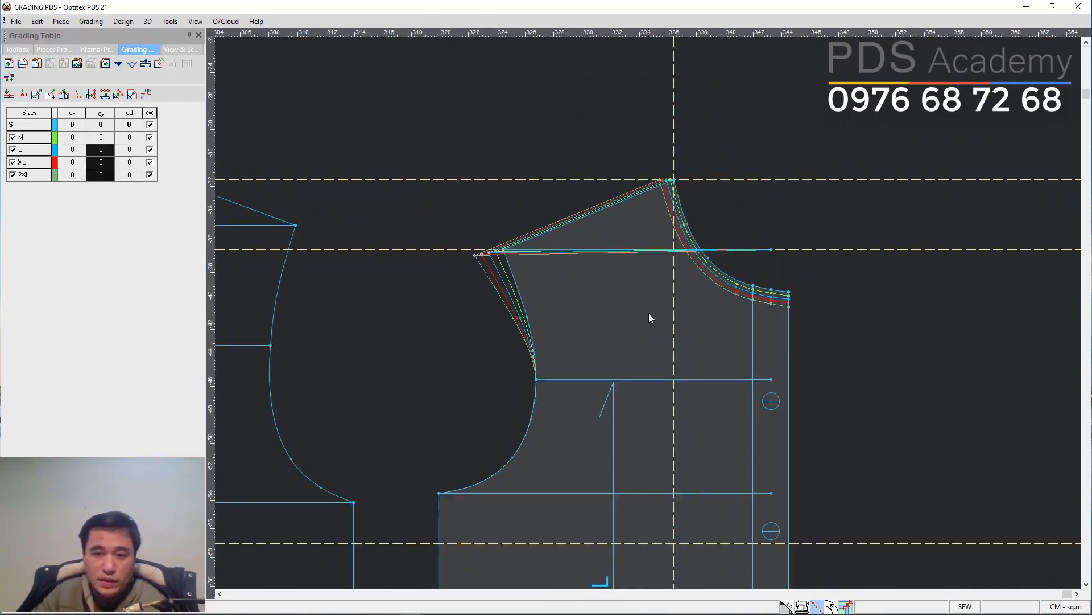
{"action": "scroll", "coordinate": [649, 313], "scroll_direction": "up", "scroll_amount": 1}
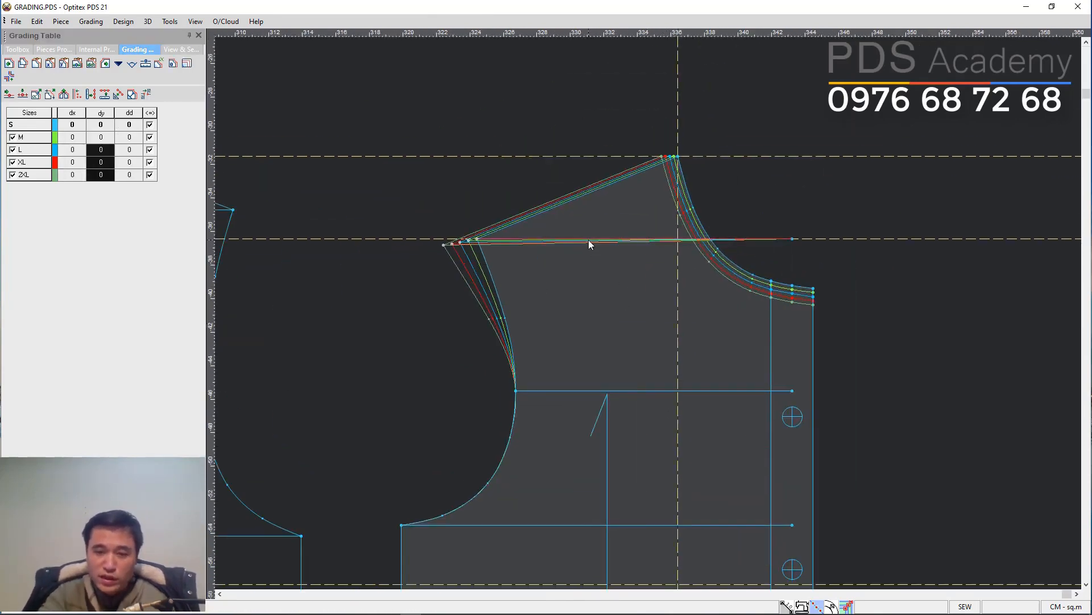
{"action": "key", "text": "Delete"}
Grade the underarm point with dx -1 and dy -0.8 for sizes M to 2XL.
{"action": "scroll", "coordinate": [659, 341], "scroll_direction": "down", "scroll_amount": 4}
{"action": "scroll", "coordinate": [649, 313], "scroll_direction": "up", "scroll_amount": 2}
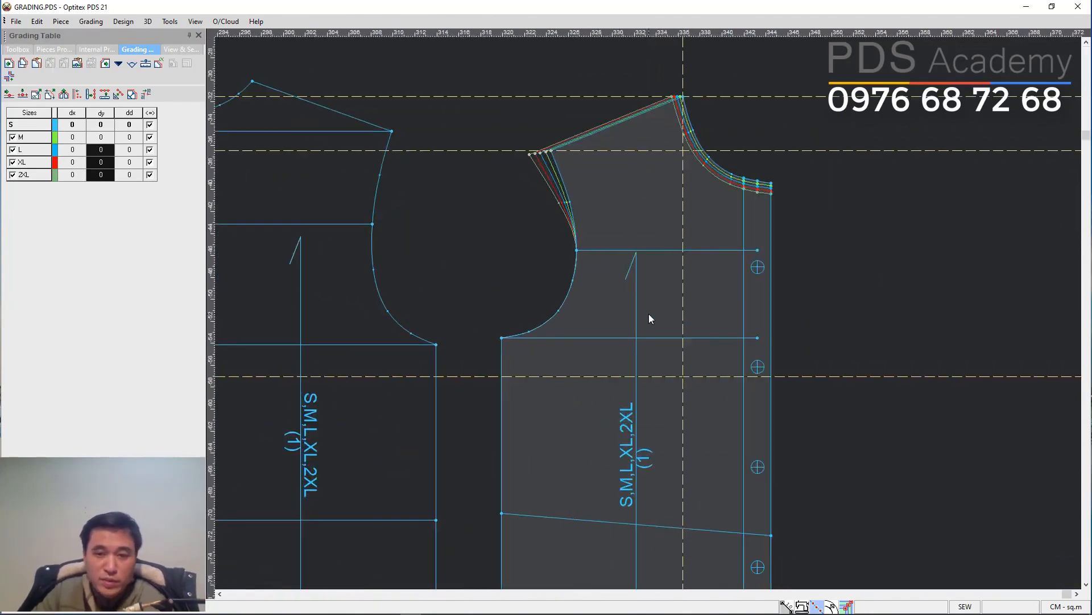
{"action": "left_click", "coordinate": [501, 337]}
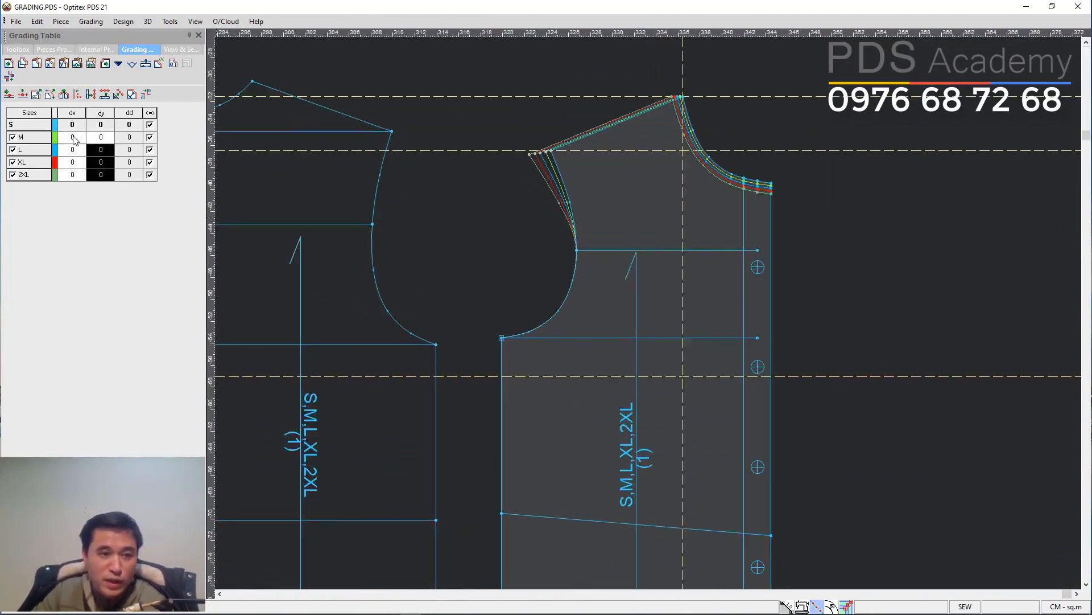
{"action": "left_click_drag", "start_coordinate": [74, 140], "coordinate": [69, 186]}
{"action": "type", "text": "1"}
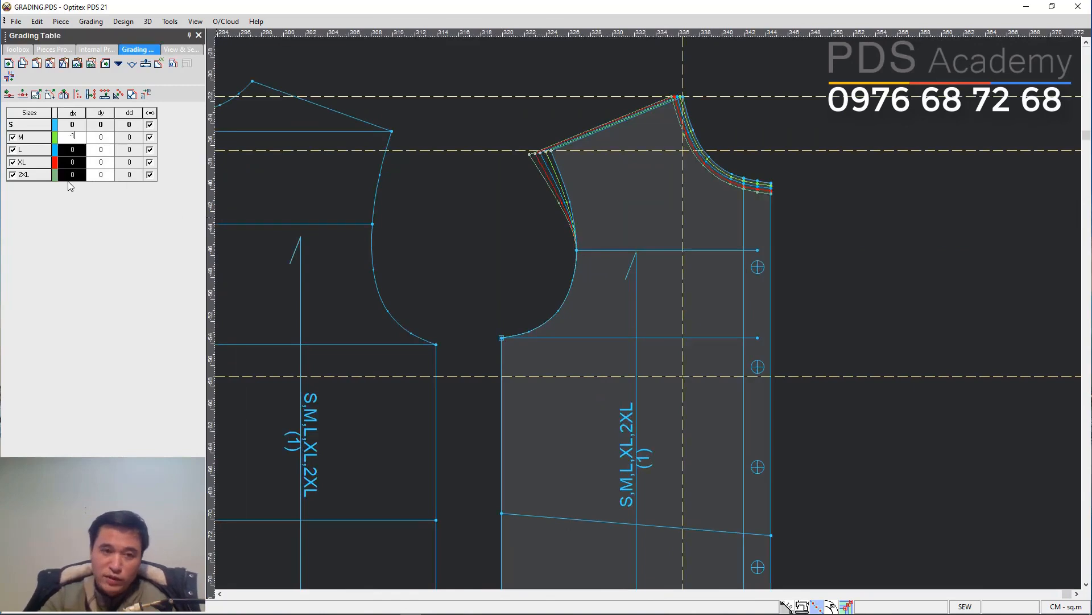
{"action": "key", "text": "Return"}
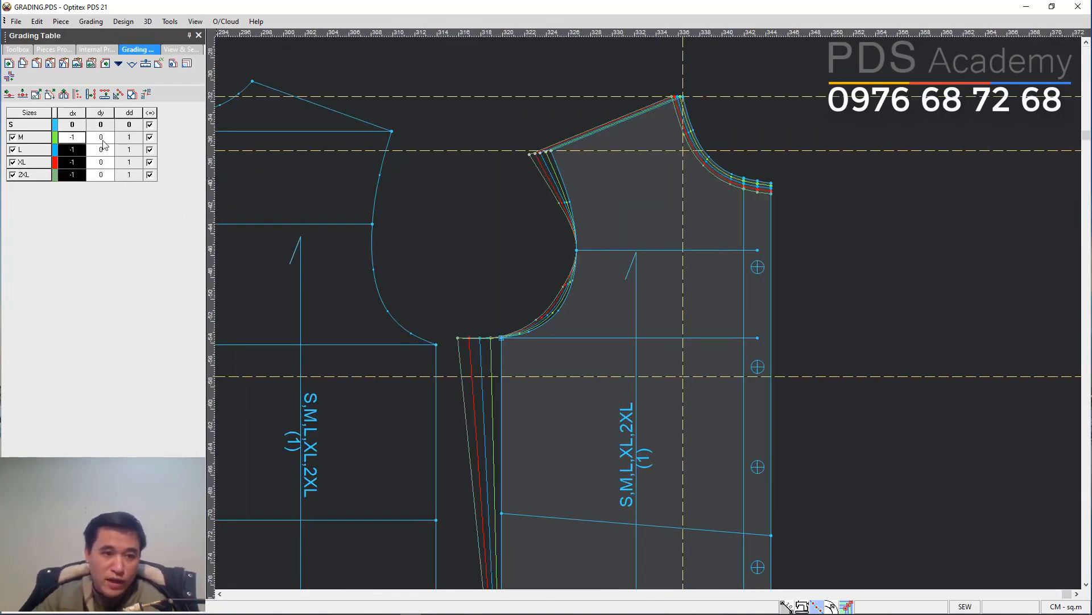
{"action": "left_click_drag", "start_coordinate": [100, 137], "coordinate": [102, 185]}
{"action": "type", "text": "-0.8"}
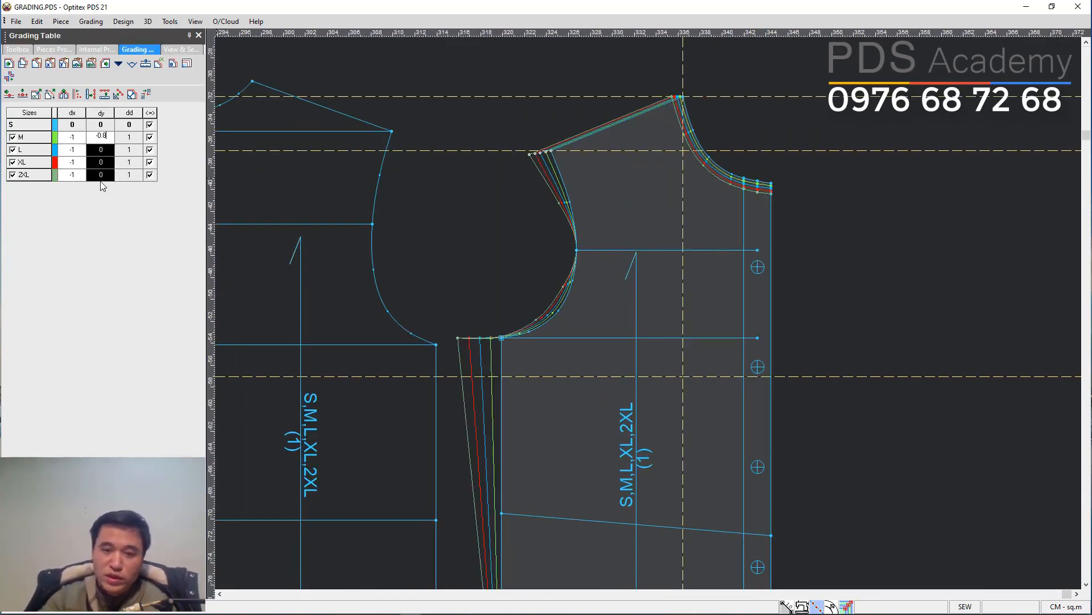
{"action": "key", "text": "Return"}
Grade the armhole point on the upper internal line with dx -0.5 and dy -0.4 for sizes M to 2XL.
{"action": "left_click", "coordinate": [575, 252]}
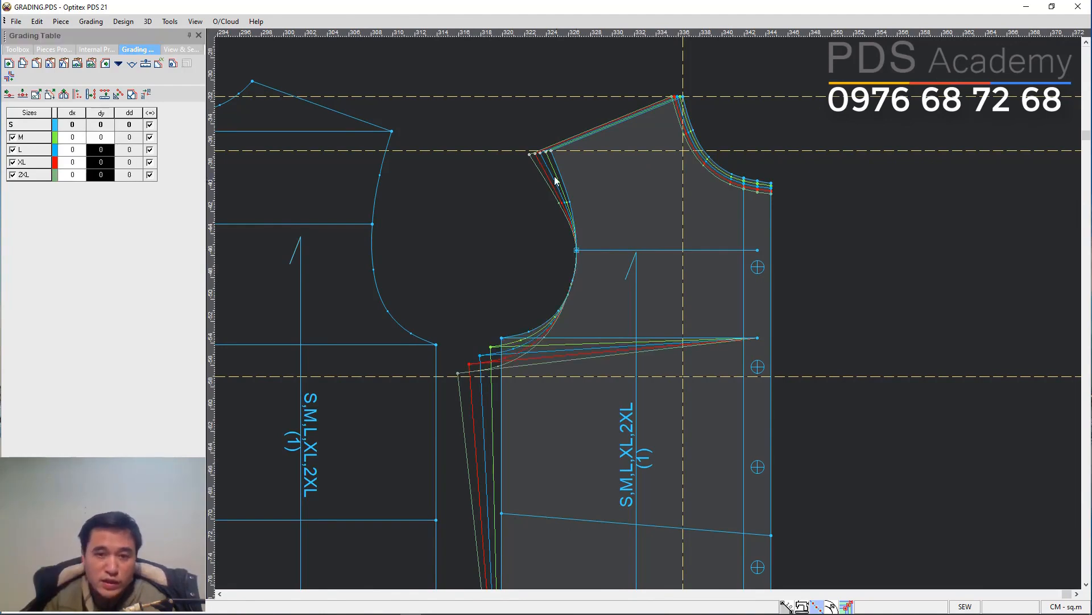
{"action": "left_click", "coordinate": [577, 252]}
{"action": "key", "text": "ctrl+shift+x"}
{"action": "left_click_drag", "start_coordinate": [98, 130], "coordinate": [95, 181]}
{"action": "type", "text": "1"}
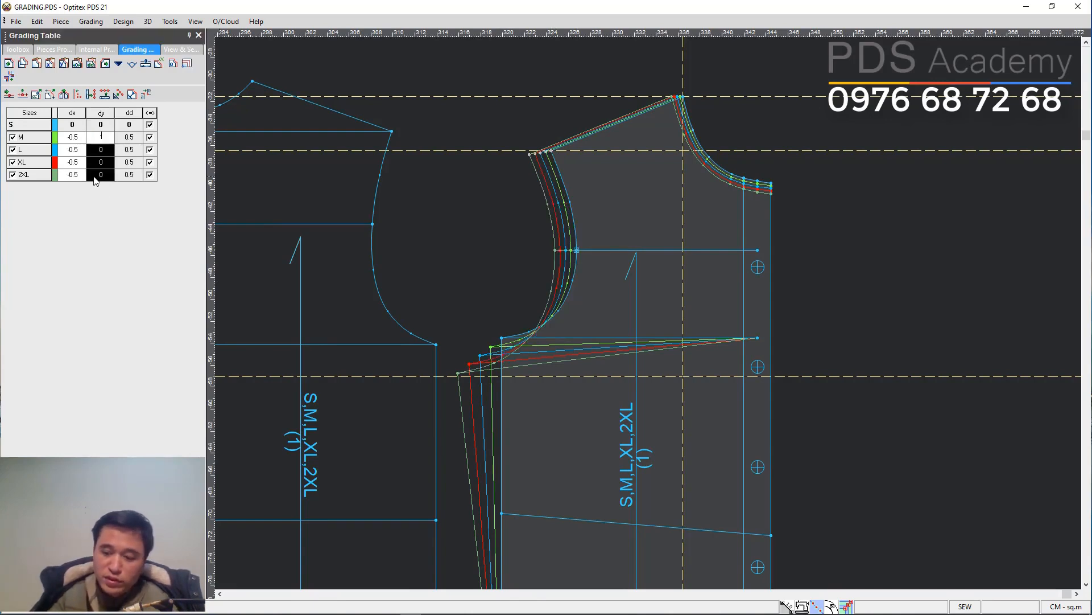
{"action": "type", "text": ".4"}
{"action": "key", "text": "Return"}
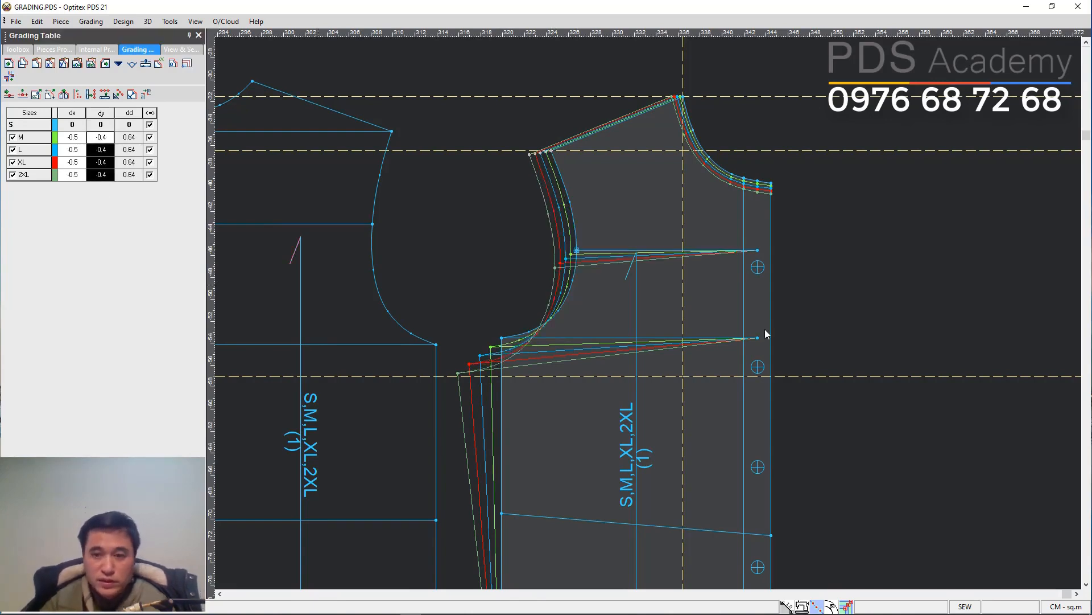
Apply the armhole point's grade to the upper internal line's front end so the line grades parallel.
{"action": "left_click", "coordinate": [604, 254]}
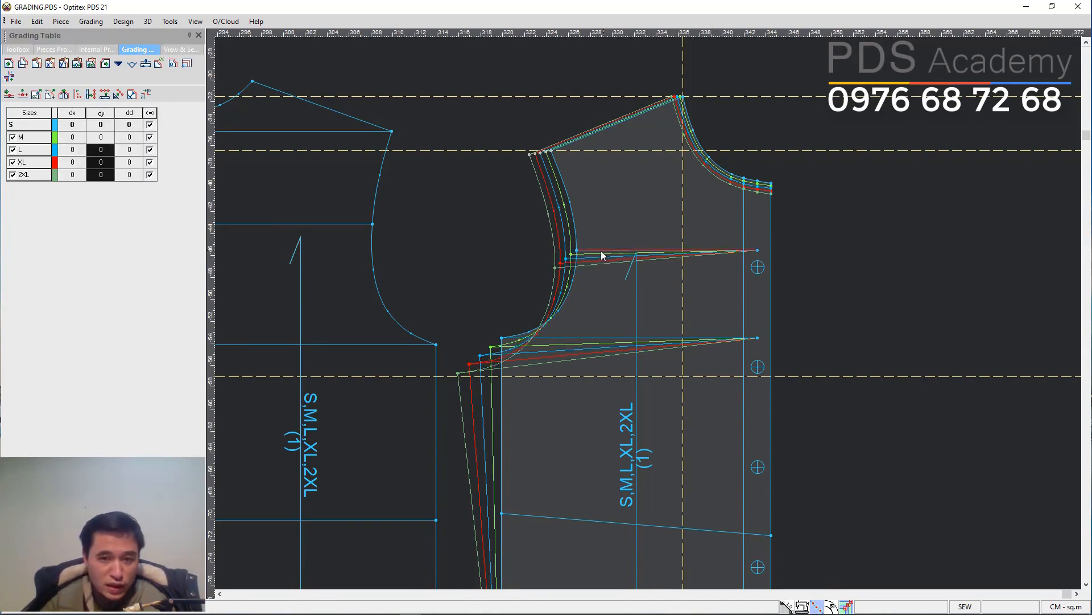
{"action": "left_click", "coordinate": [577, 252]}
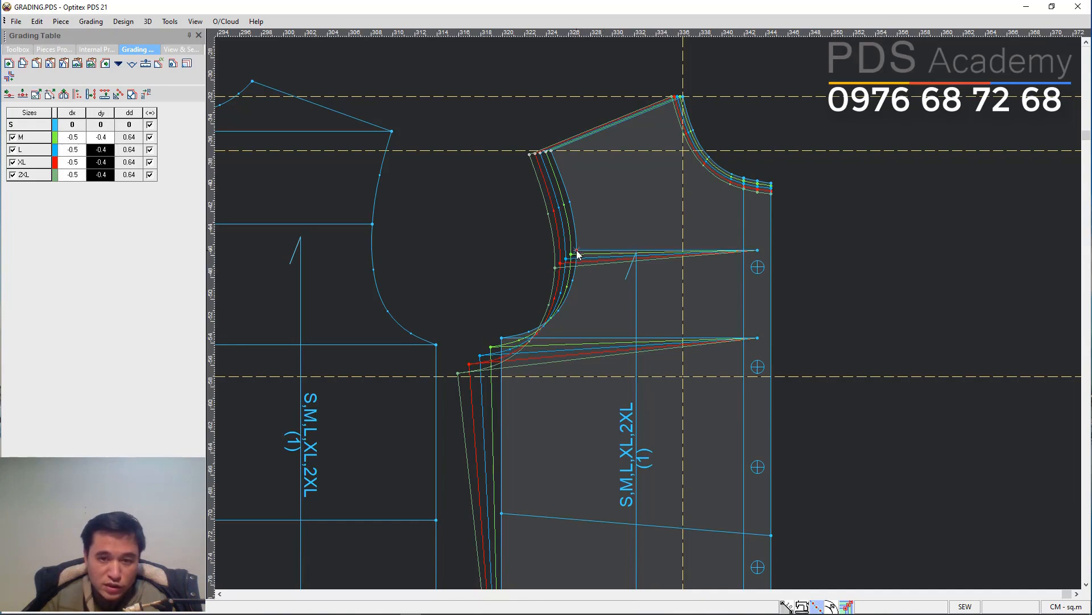
{"action": "left_click", "coordinate": [757, 251]}
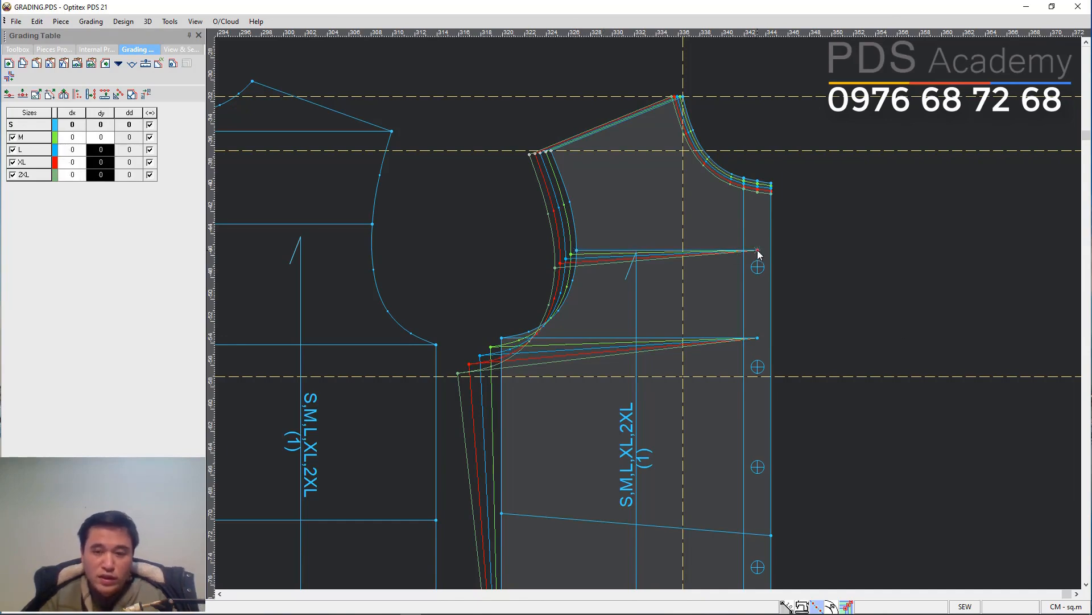
Apply the underarm point's grade to the lower internal line's front end so it grades parallel.
{"action": "left_click", "coordinate": [501, 339]}
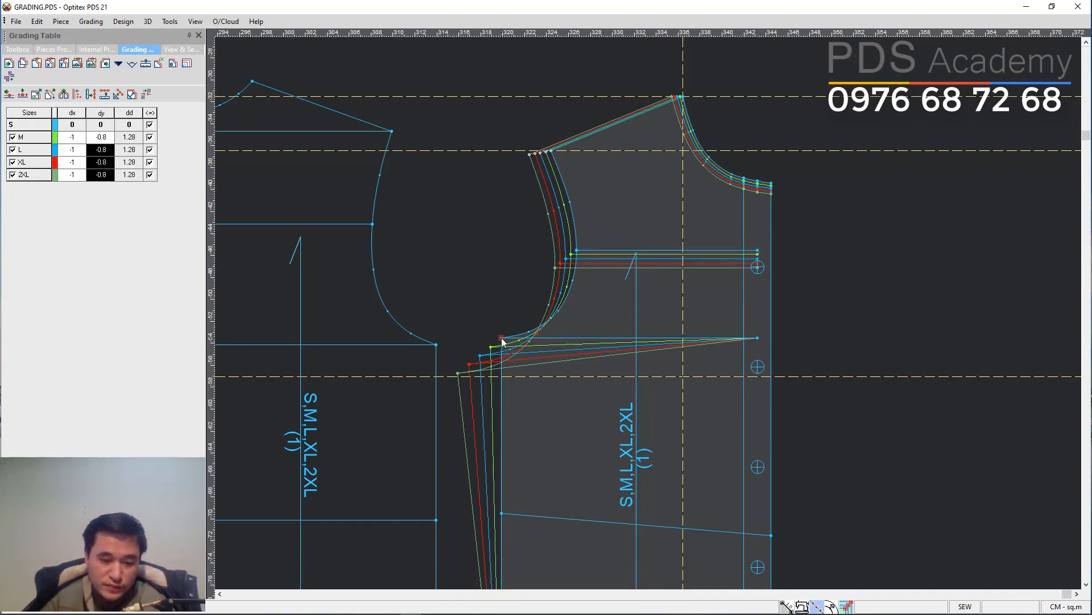
{"action": "left_click", "coordinate": [758, 338]}
{"action": "key", "text": "F6"}
{"action": "left_click", "coordinate": [634, 416]}
{"action": "key", "text": "Home"}
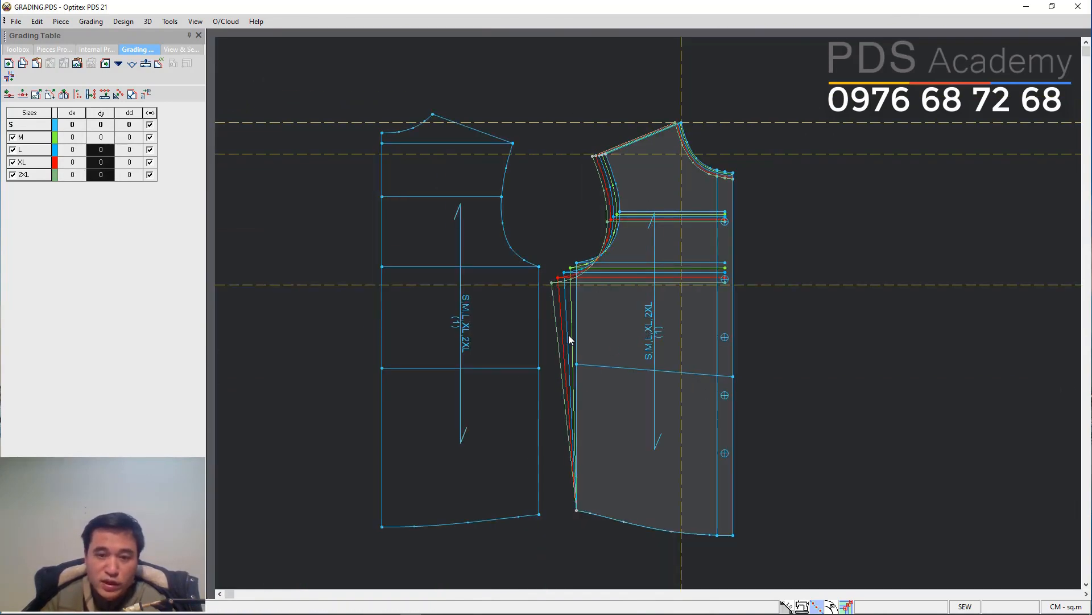
Copy the underarm point's dx grade of -1 onto the side-seam hem point.
{"action": "scroll", "coordinate": [570, 336], "scroll_direction": "down", "scroll_amount": 3}
{"action": "key", "text": "space"}
{"action": "left_click", "coordinate": [660, 307]}
{"action": "scroll", "coordinate": [660, 308], "scroll_direction": "up", "scroll_amount": 4}
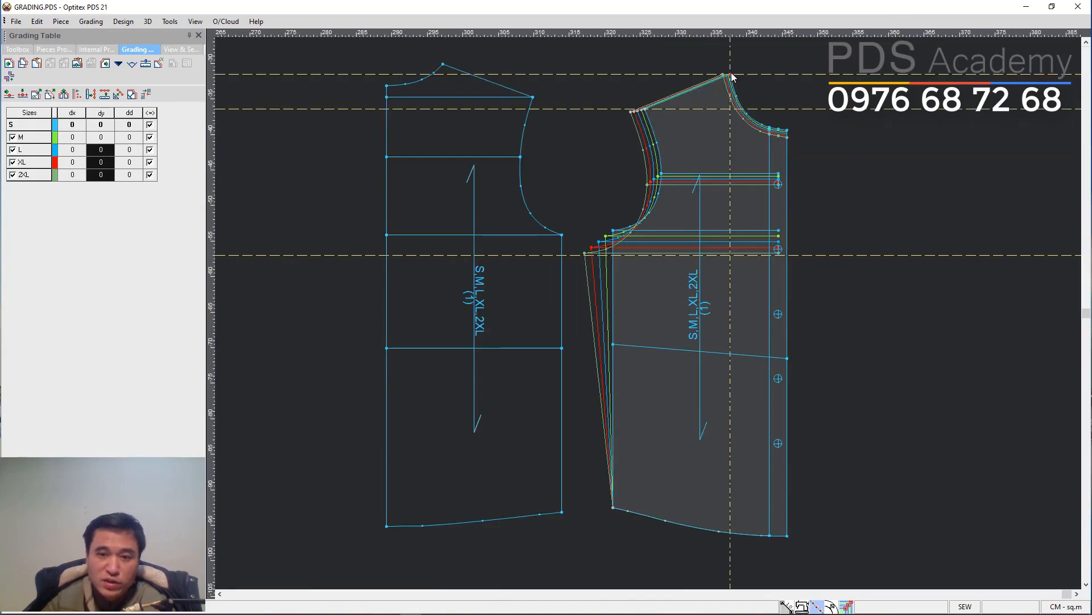
{"action": "left_click", "coordinate": [616, 233]}
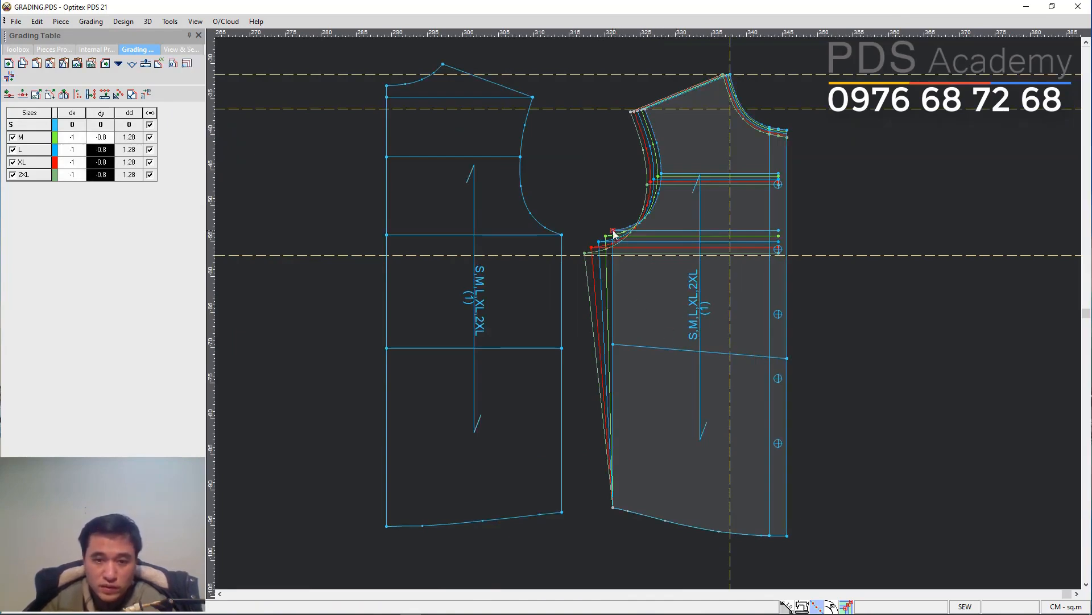
{"action": "left_click", "coordinate": [614, 507]}
{"action": "key", "text": "ctrl+5"}
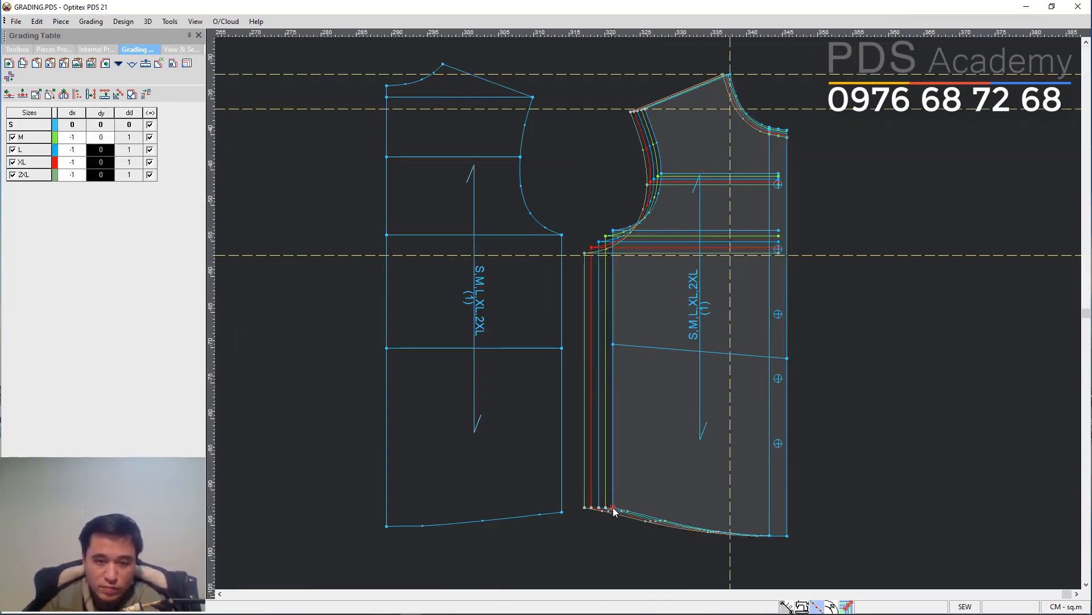
{"action": "left_click", "coordinate": [647, 472]}
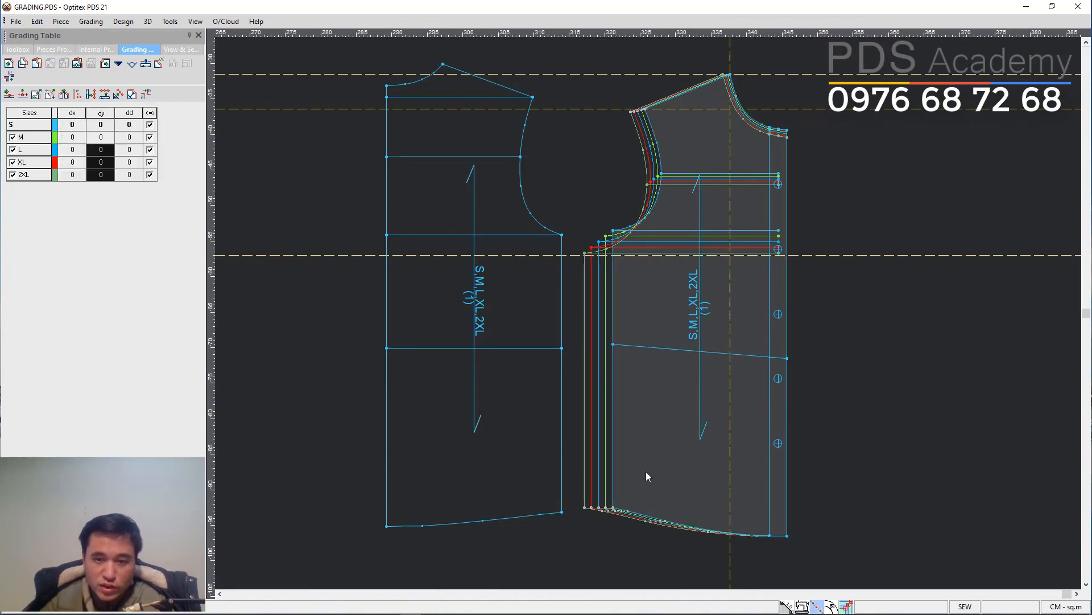
Set the side-seam hem point's dy grade to -1.5 for sizes M to 2XL and paste that dy onto the centre-front hem point.
{"action": "left_click", "coordinate": [614, 508]}
{"action": "type", "text": "-1"}
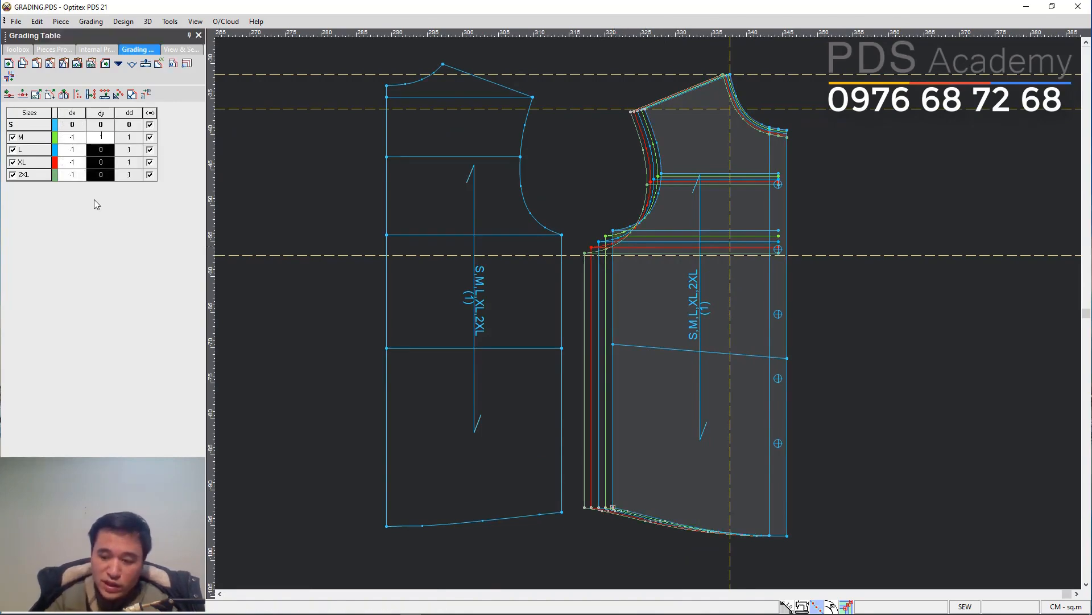
{"action": "type", "text": ".5"}
{"action": "key", "text": "Return"}
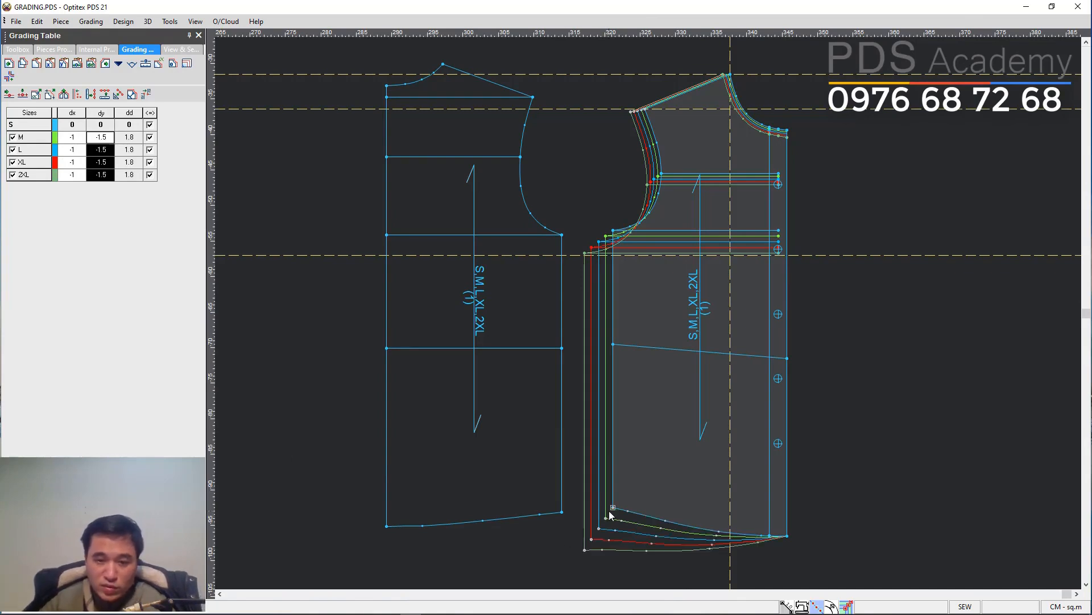
{"action": "left_click", "coordinate": [786, 536]}
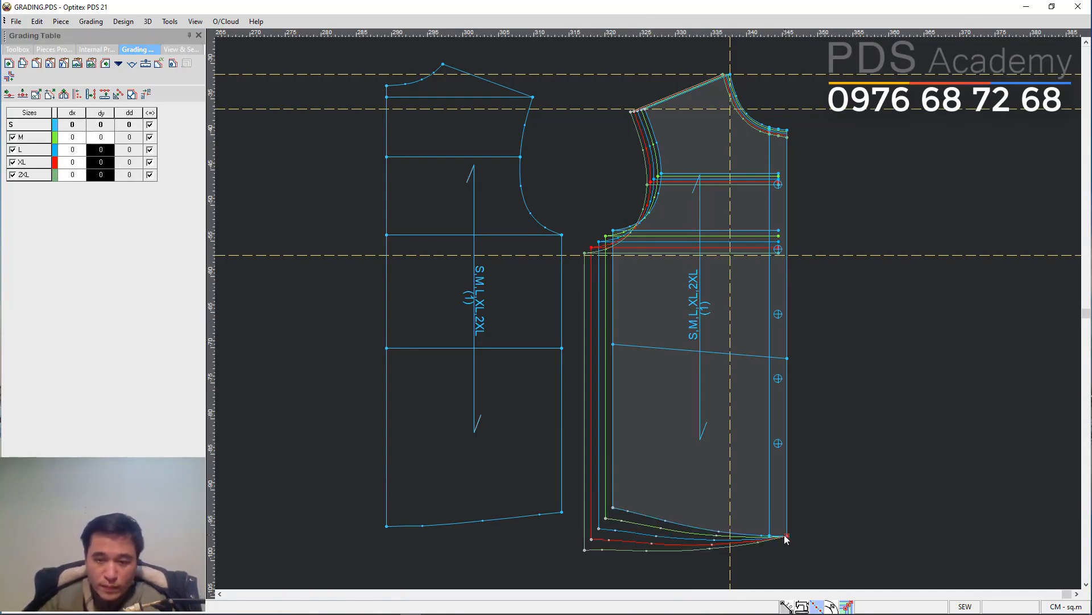
{"action": "type", "text": "-1.5 -1.5 -1.5 -1.5"}
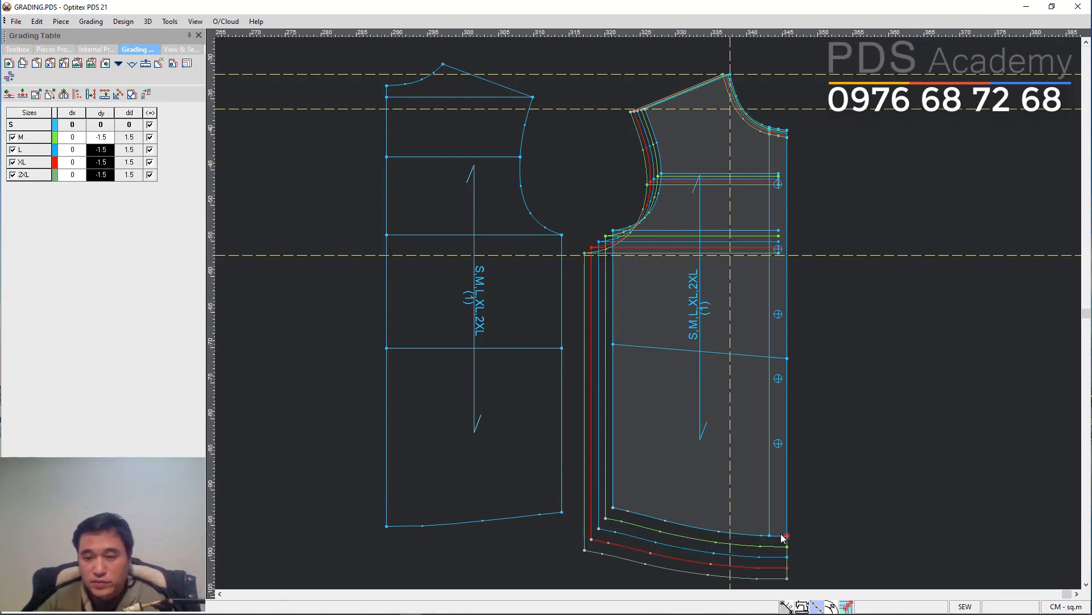
Flip the back bodice piece horizontally.
{"action": "left_click", "coordinate": [794, 460]}
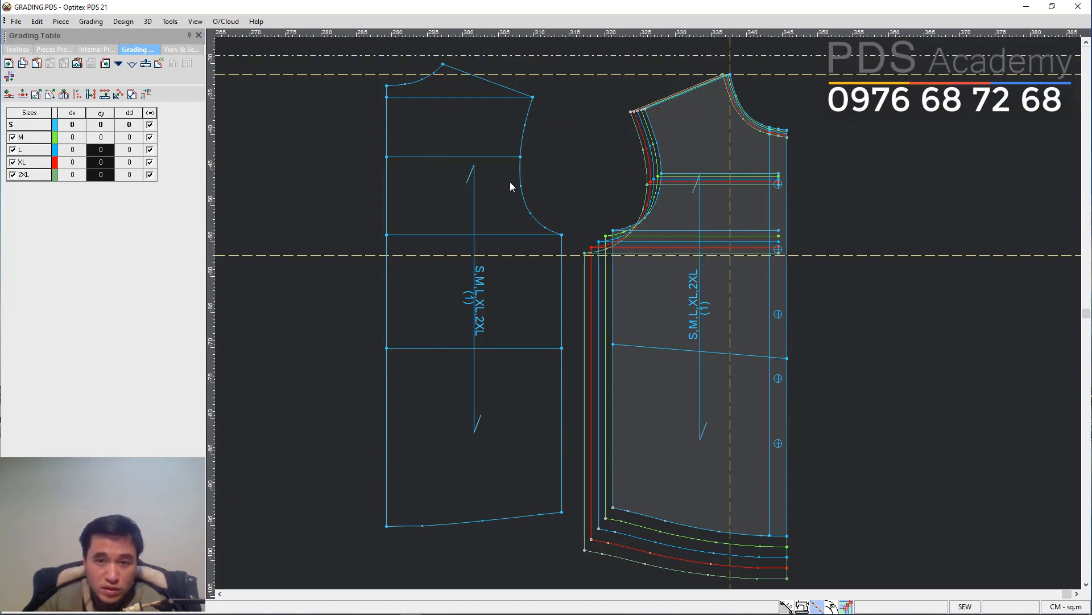
{"action": "left_click", "coordinate": [515, 219]}
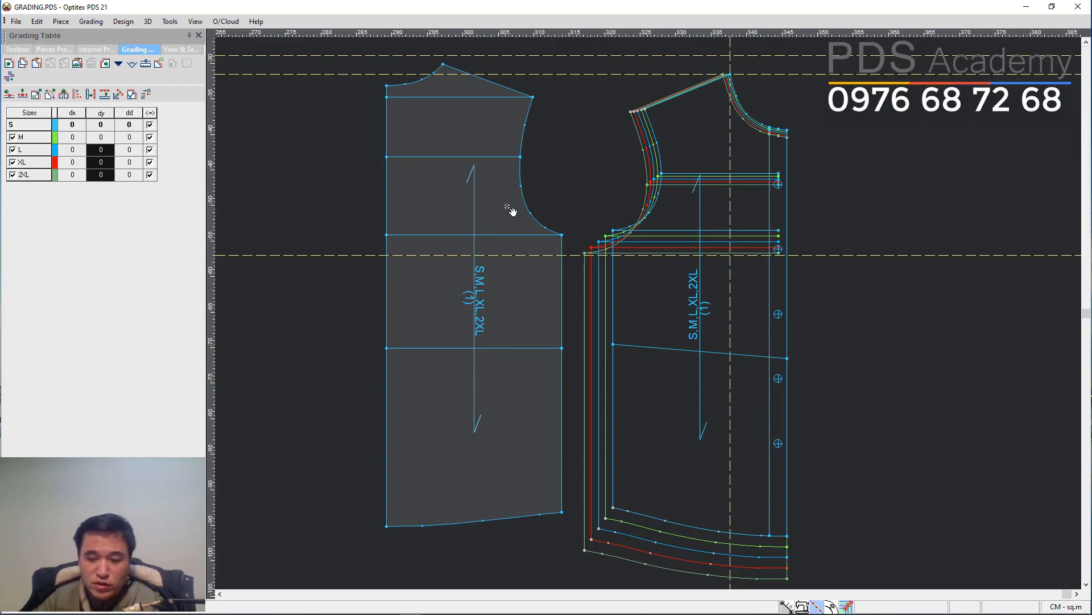
{"action": "key", "text": "equal"}
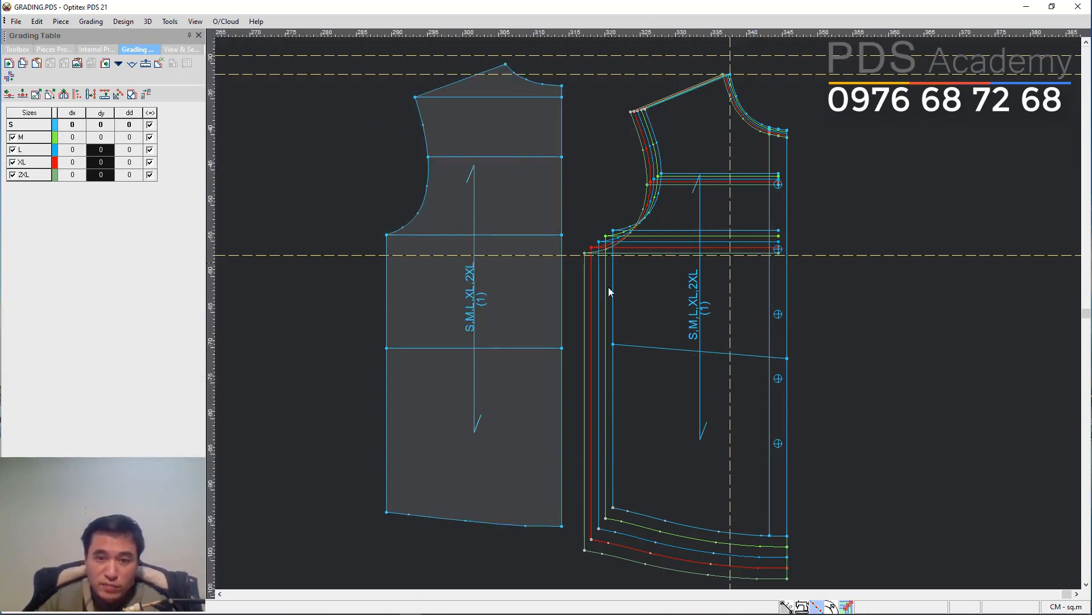
Copy the front bodice piece's grading onto the matching points of the back bodice piece.
{"action": "left_click", "coordinate": [612, 508]}
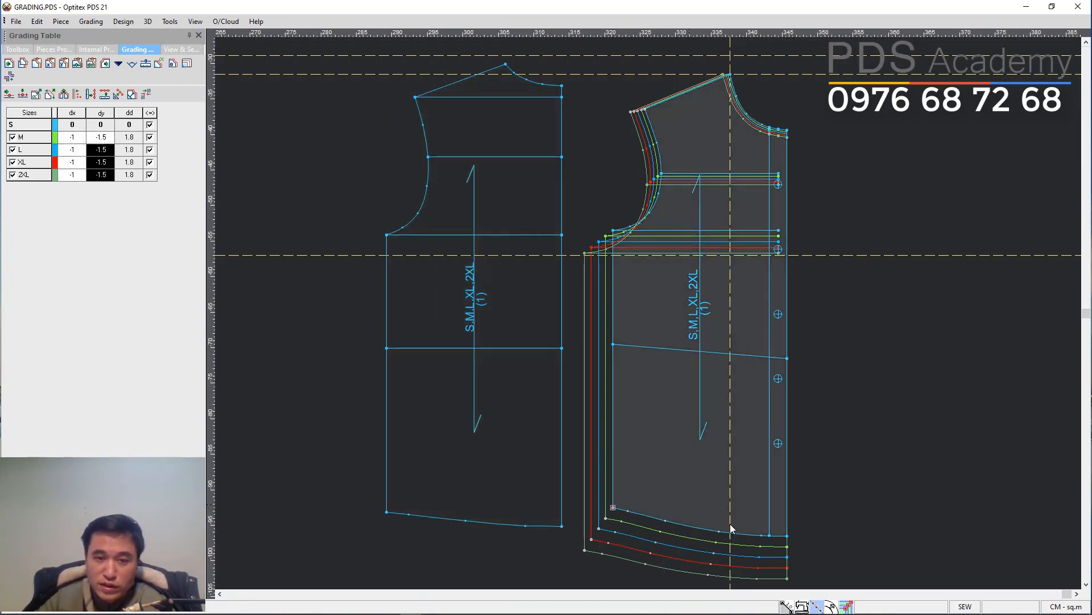
{"action": "left_click", "coordinate": [730, 76]}
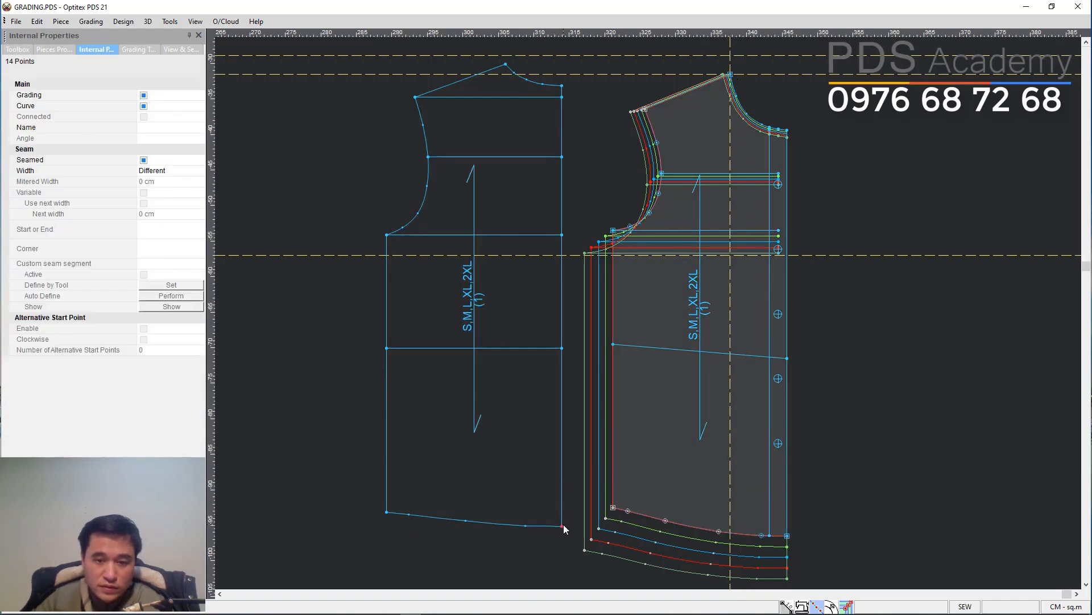
{"action": "left_click", "coordinate": [562, 525]}
{"action": "left_click", "coordinate": [509, 71]}
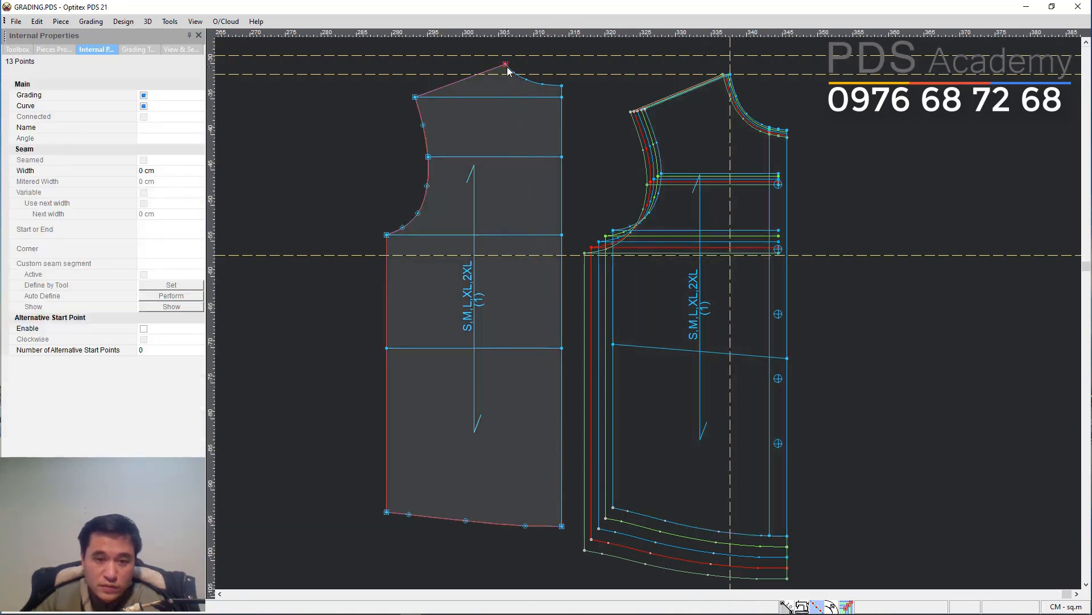
{"action": "left_click", "coordinate": [625, 116]}
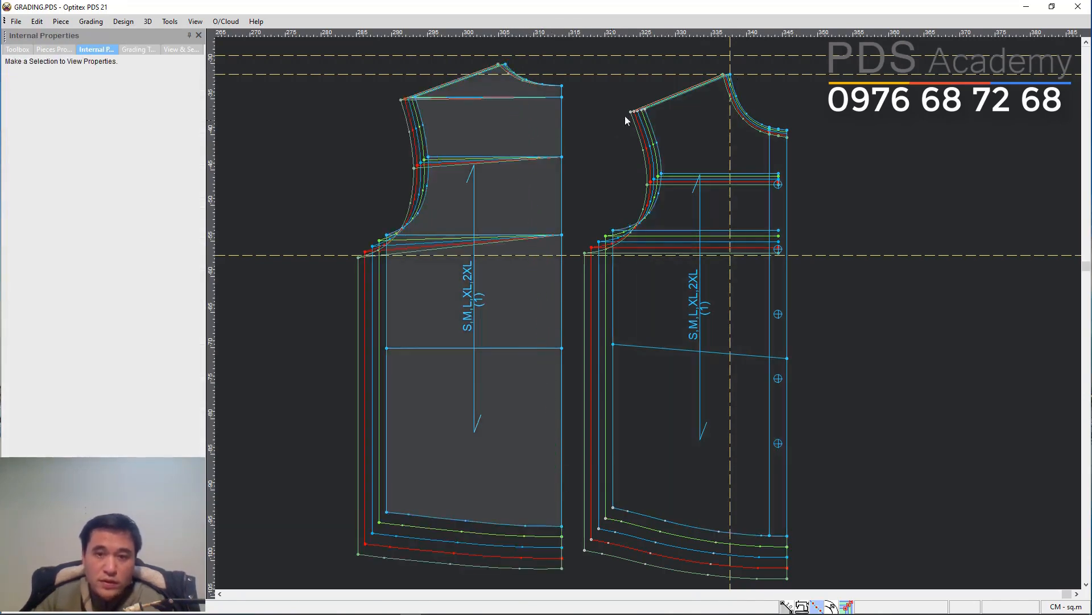
Apply the back armhole point's grade to the upper internal line's centre-back end so the line grades parallel.
{"action": "left_click", "coordinate": [563, 86]}
{"action": "left_click", "coordinate": [149, 53]}
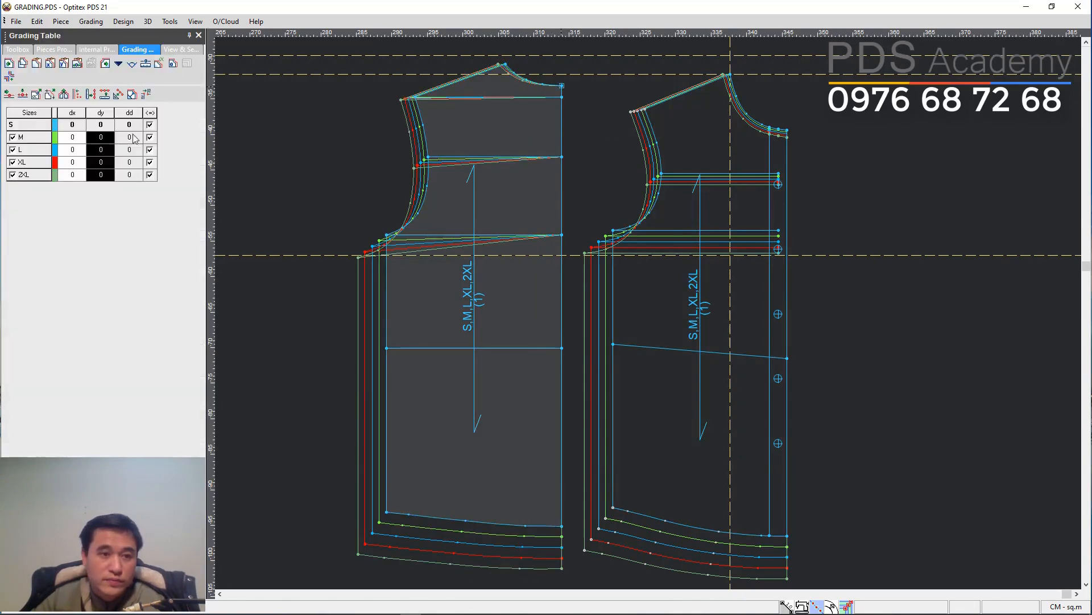
{"action": "left_click", "coordinate": [427, 158]}
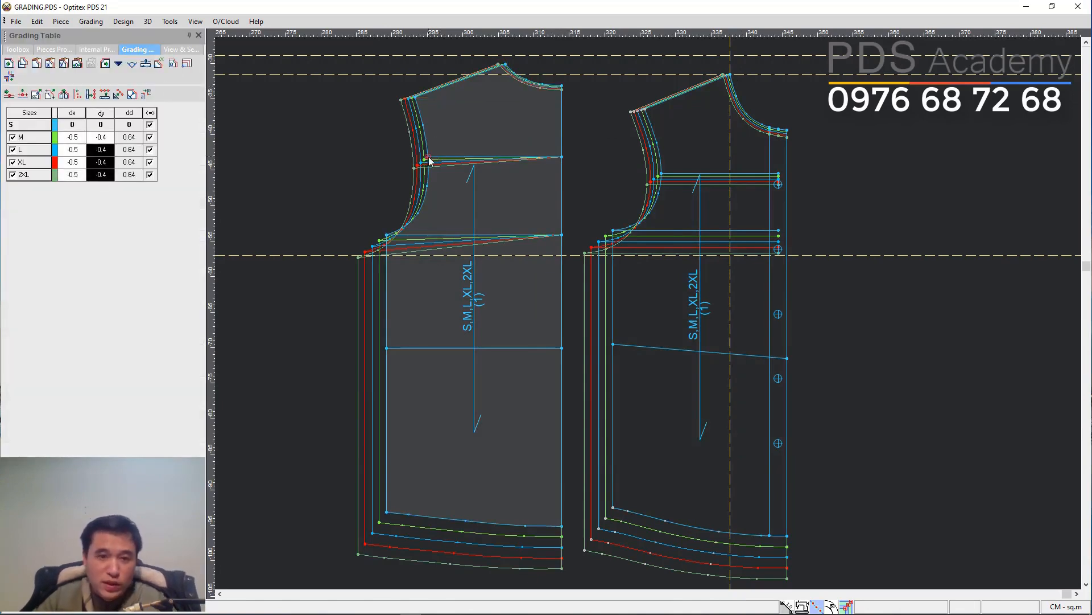
{"action": "left_click", "coordinate": [562, 158]}
{"action": "key", "text": "shift+y"}
Apply the back underarm point's grade to the lower internal line's centre-back end so it grades parallel.
{"action": "left_click", "coordinate": [386, 236]}
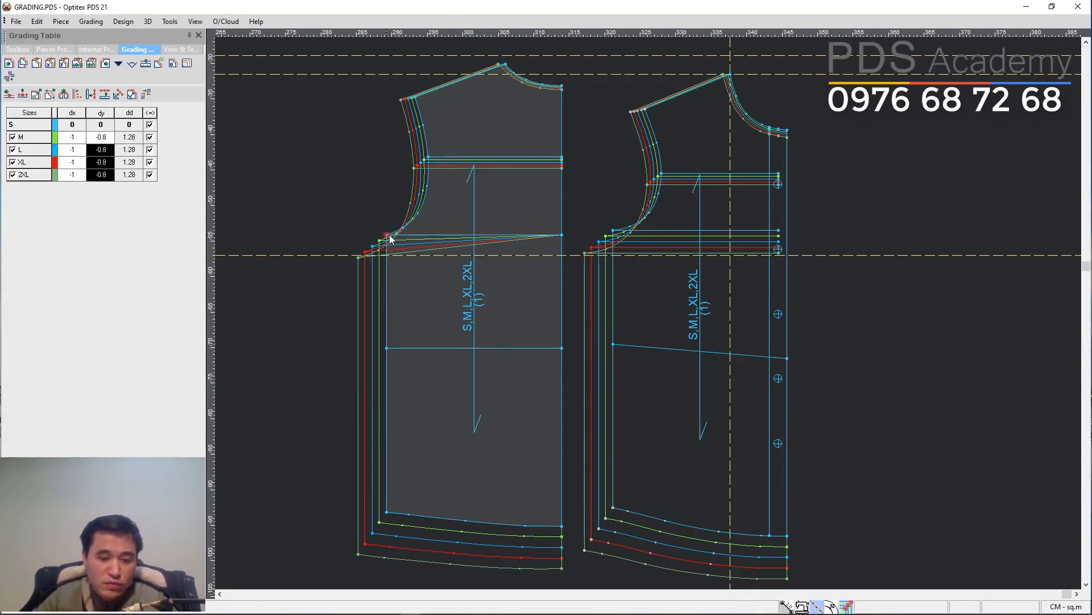
{"action": "left_click", "coordinate": [563, 234]}
{"action": "key", "text": "shift+y"}
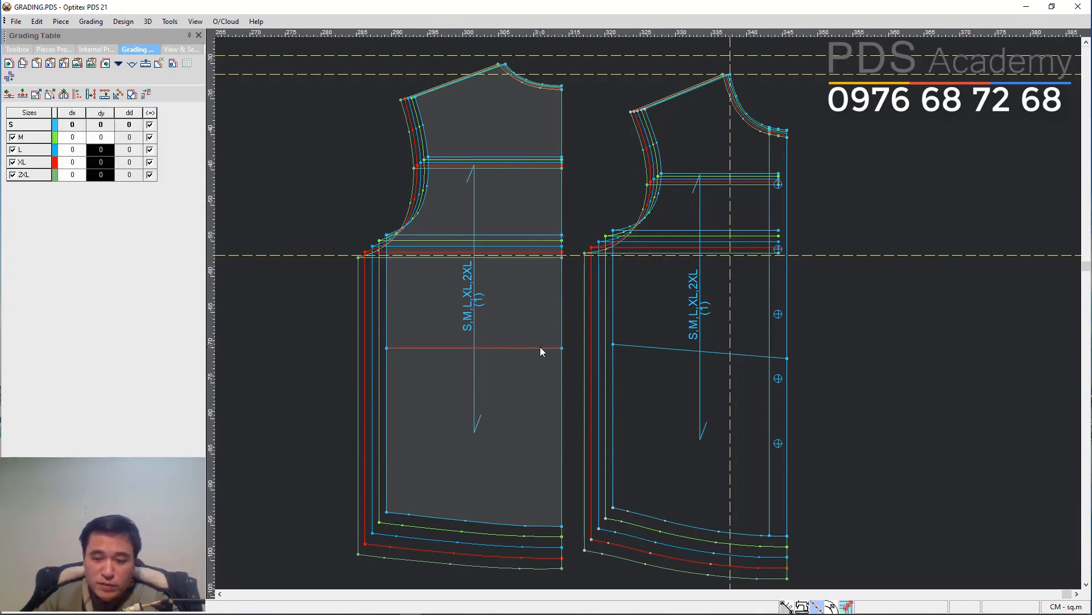
Compare the hem and underarm point grades between the front and back bodice pieces.
{"action": "left_click", "coordinate": [626, 344]}
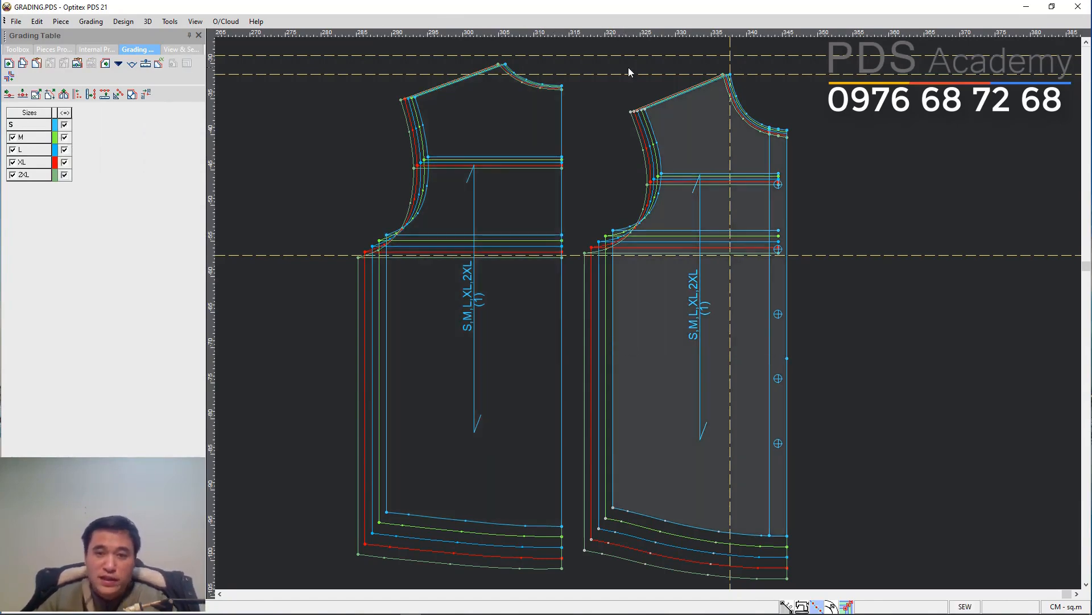
{"action": "left_click", "coordinate": [508, 68]}
{"action": "left_click_drag", "start_coordinate": [509, 68], "coordinate": [517, 71]}
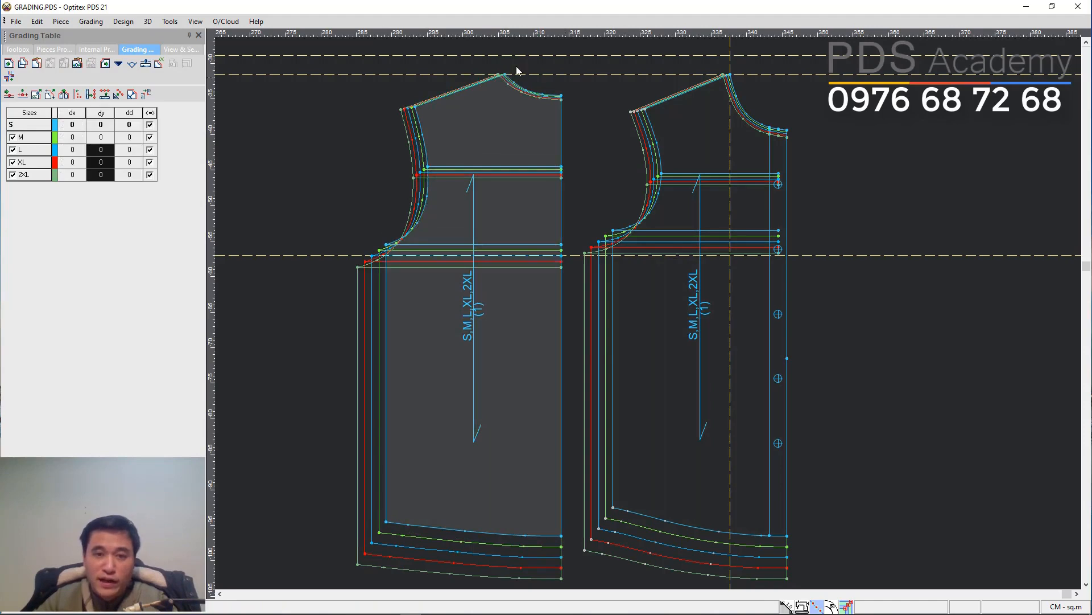
{"action": "scroll", "coordinate": [595, 289], "scroll_direction": "down", "scroll_amount": 1}
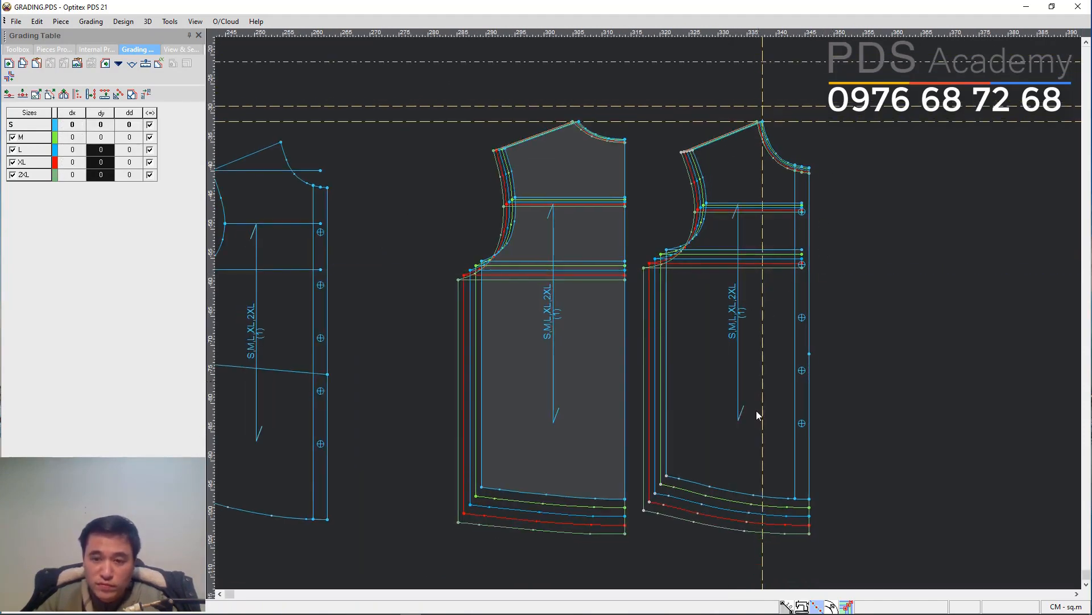
{"action": "left_click", "coordinate": [809, 503]}
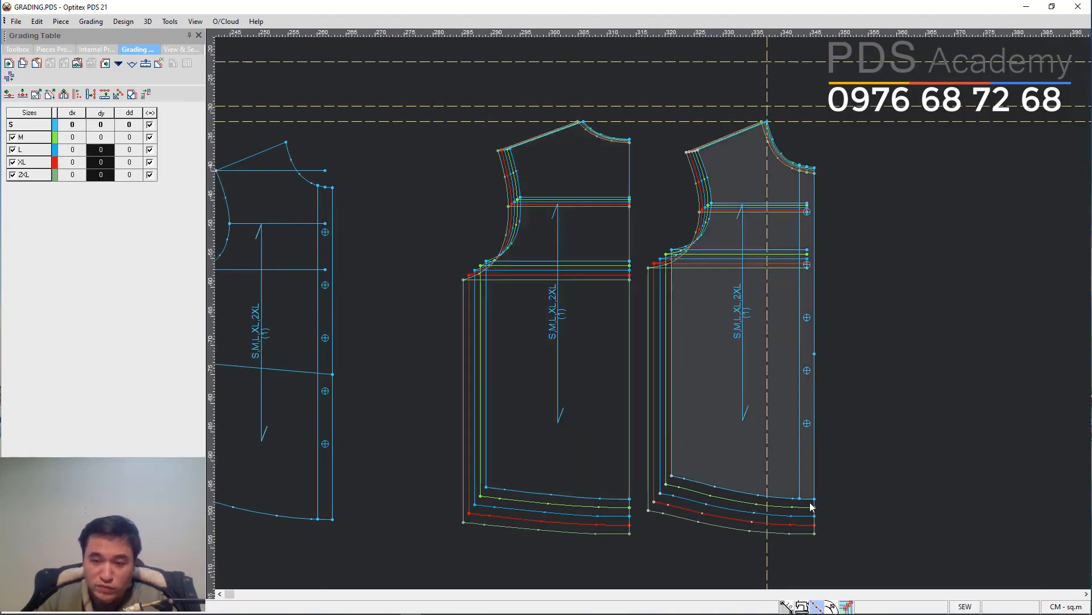
{"action": "left_click", "coordinate": [630, 499]}
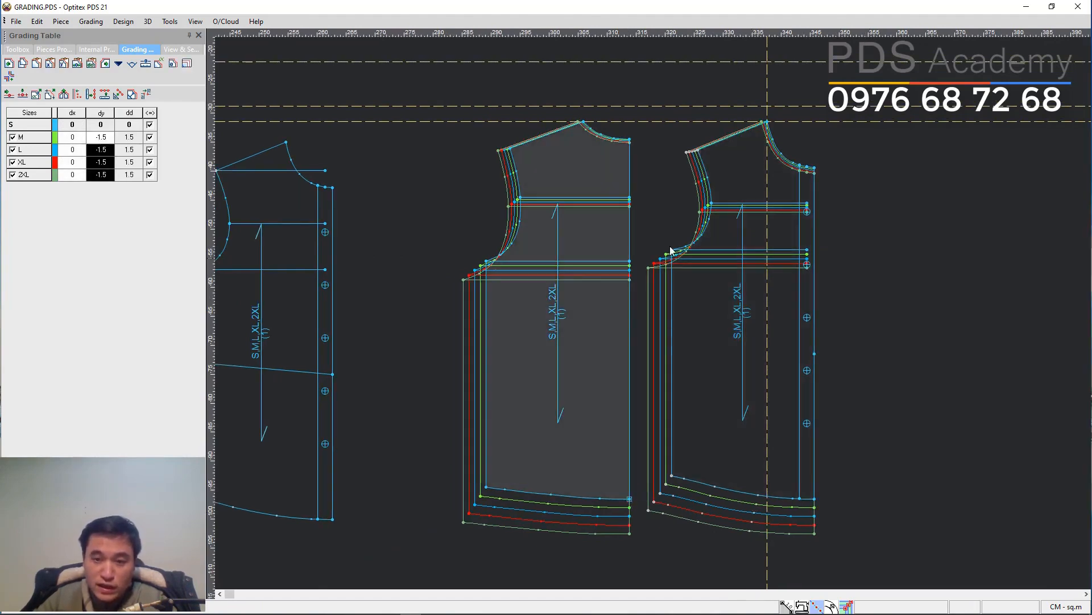
{"action": "scroll", "coordinate": [670, 250], "scroll_direction": "up", "scroll_amount": 2}
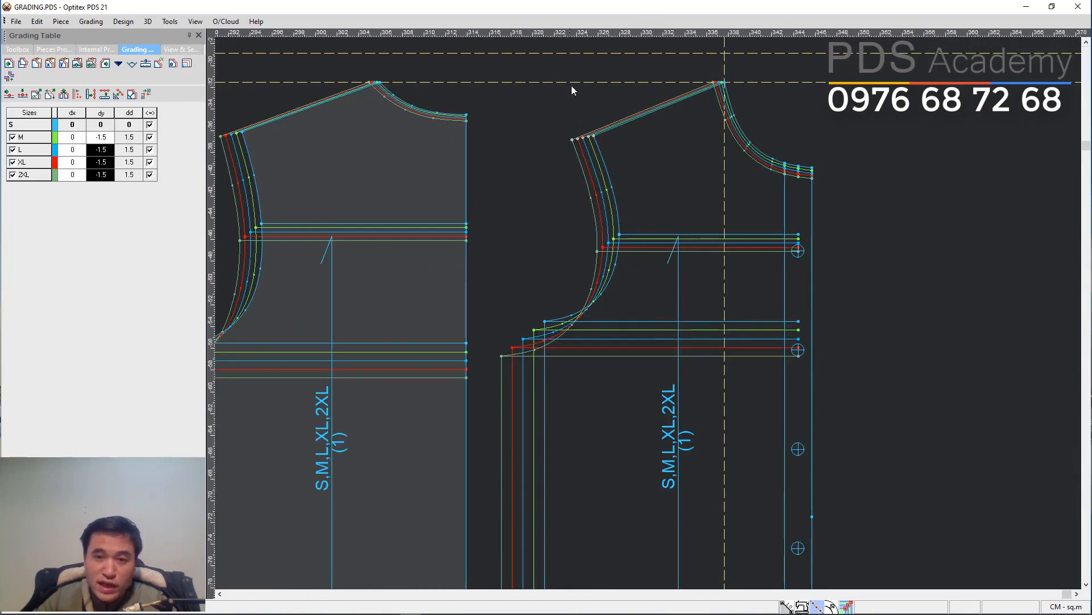
{"action": "left_click", "coordinate": [544, 321]}
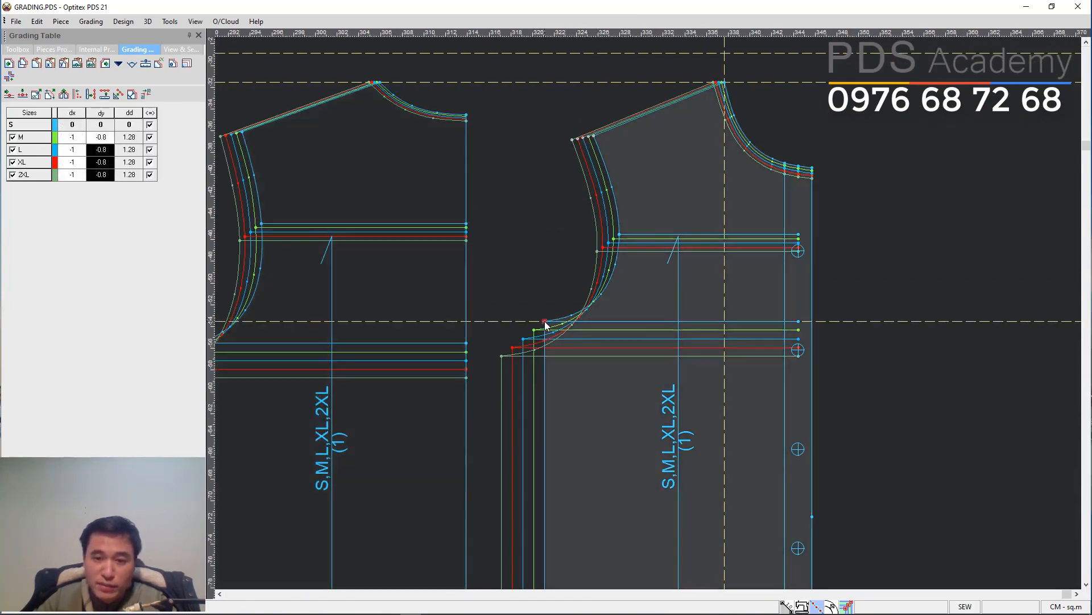
{"action": "scroll", "coordinate": [625, 317], "scroll_direction": "down", "scroll_amount": 3}
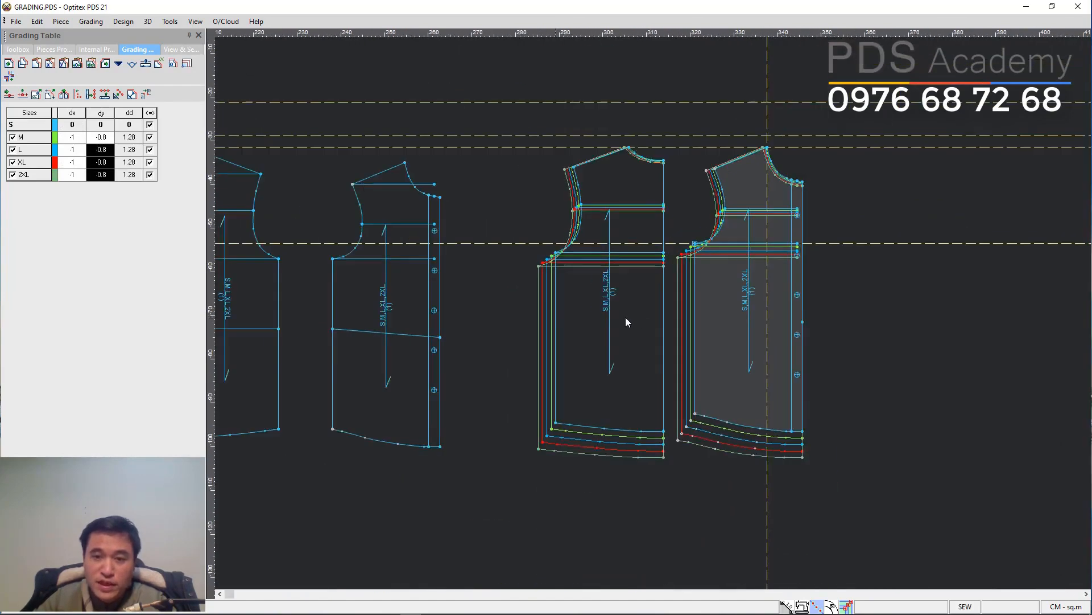
{"action": "scroll", "coordinate": [655, 317], "scroll_direction": "up", "scroll_amount": 1}
{"action": "scroll", "coordinate": [694, 325], "scroll_direction": "up", "scroll_amount": 1}
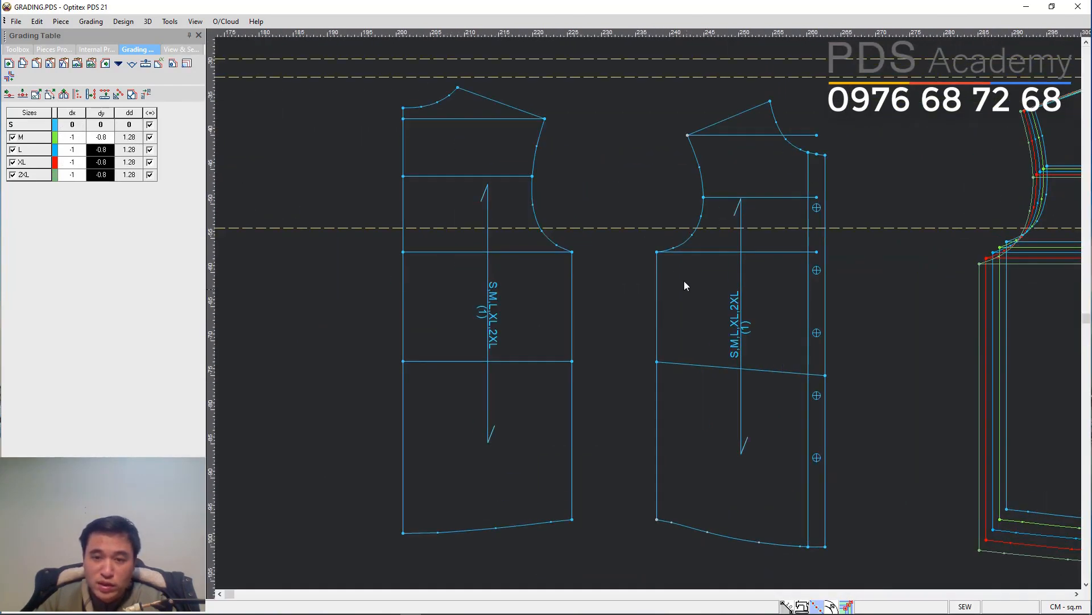
Move the buttoned front piece into place and delete the horizontal internal line at its shoulder point.
{"action": "left_click", "coordinate": [658, 252]}
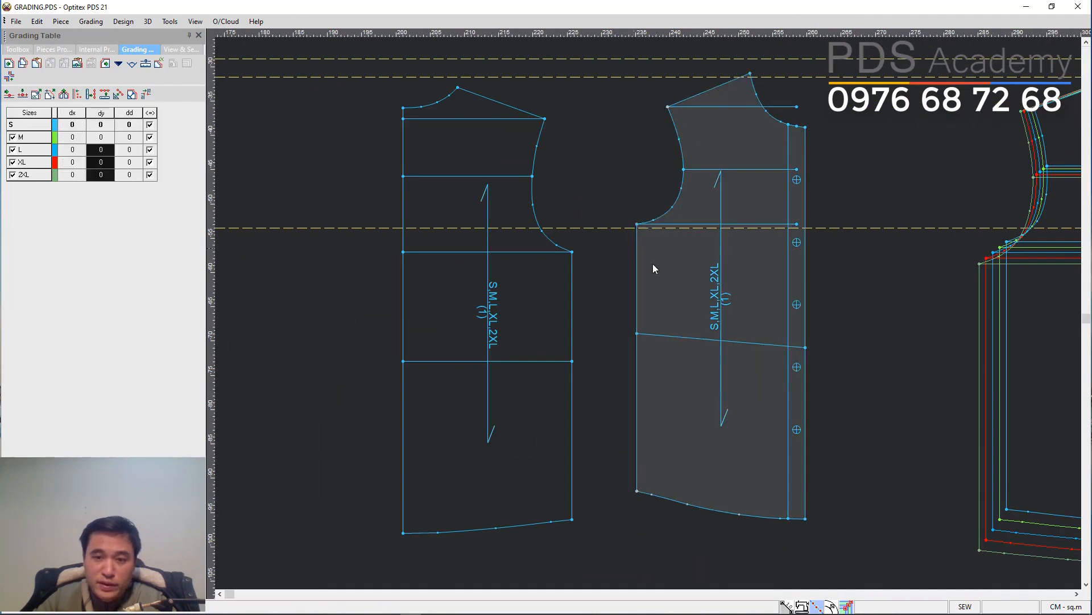
{"action": "left_click", "coordinate": [631, 249]}
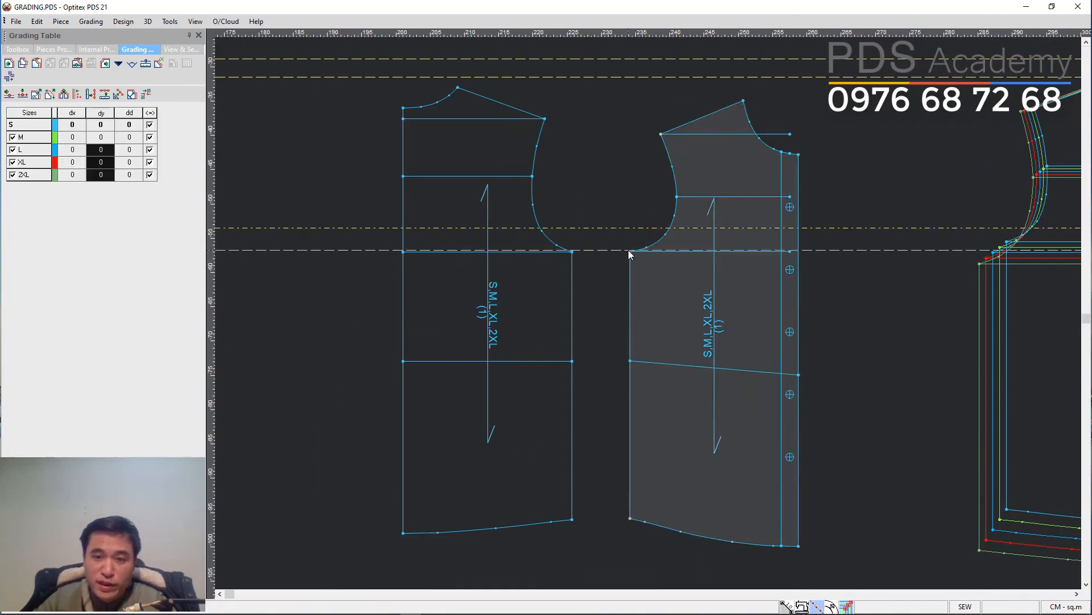
{"action": "scroll", "coordinate": [763, 207], "scroll_direction": "up", "scroll_amount": 2}
{"action": "left_click", "coordinate": [613, 211]}
{"action": "key", "text": "Delete"}
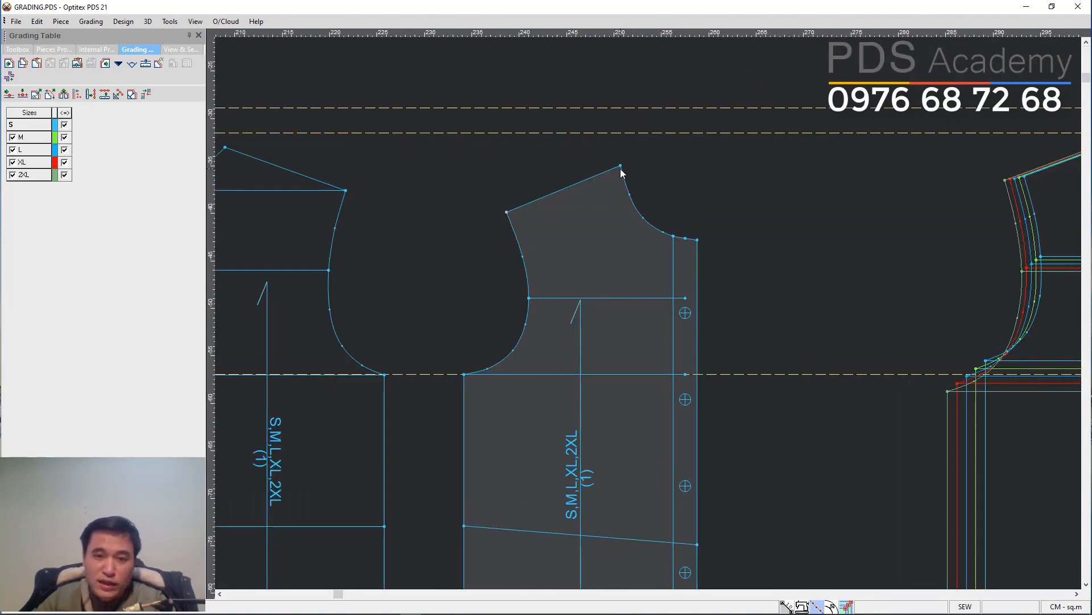
Grade the buttoned piece's neck-shoulder point with dy 0.8 for sizes M to 2XL.
{"action": "left_click", "coordinate": [620, 168]}
{"action": "type", "text": "0.8"}
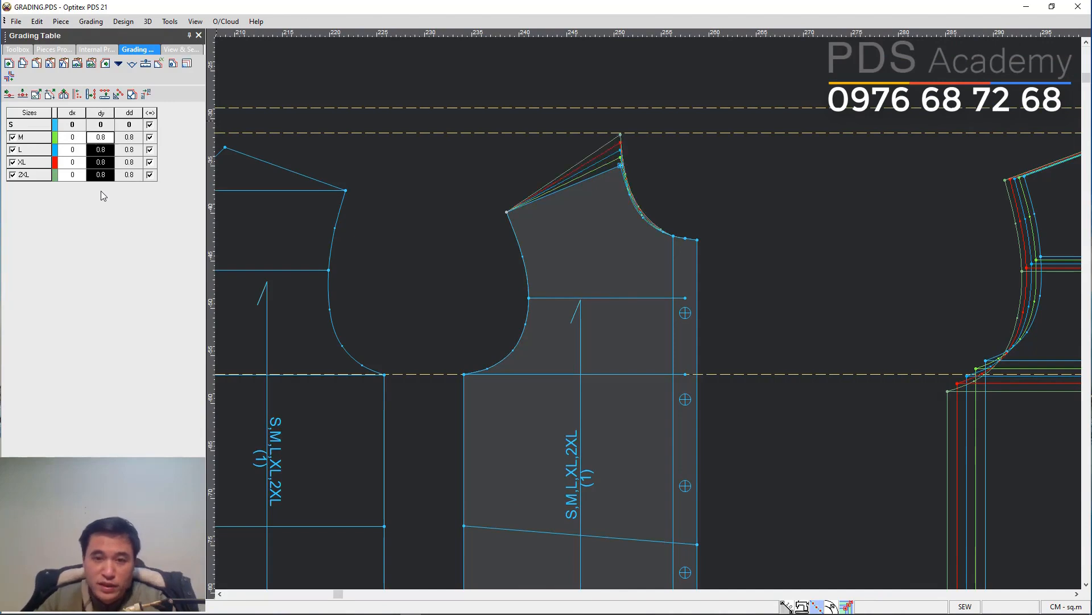
Copy the neck point's grade onto the shoulder tip and set the shoulder tip's dx to -0.5.
{"action": "left_click", "coordinate": [621, 166]}
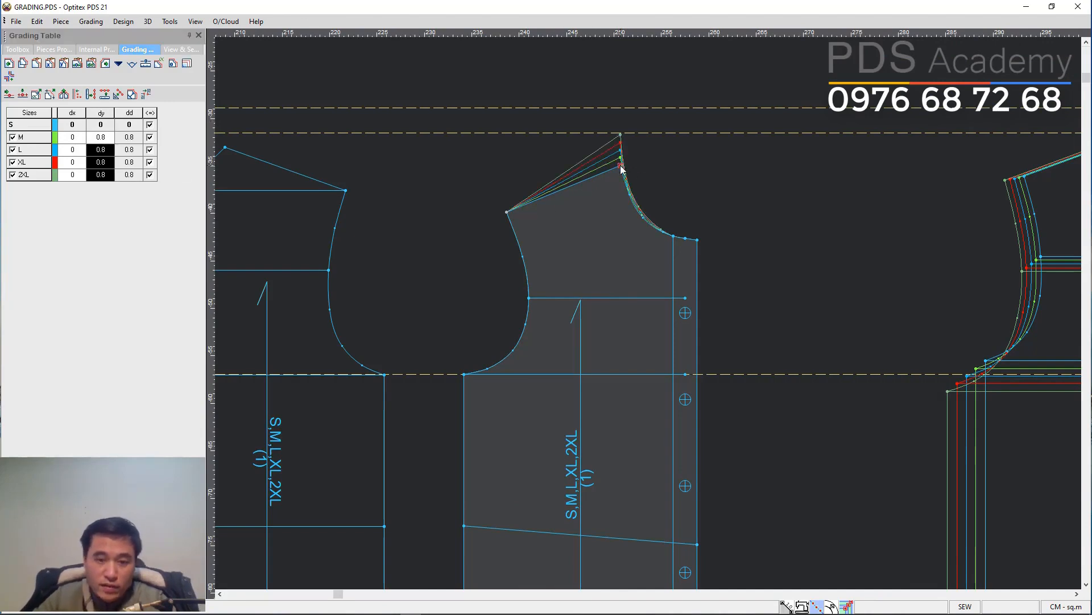
{"action": "left_click", "coordinate": [508, 214]}
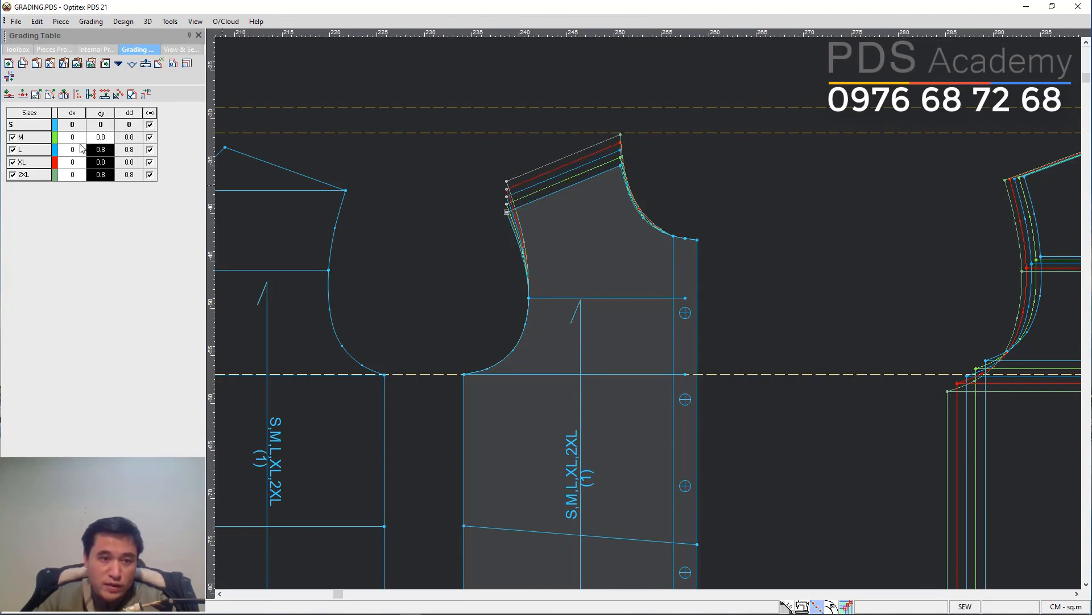
{"action": "left_click_drag", "start_coordinate": [73, 137], "coordinate": [71, 187]}
{"action": "type", "text": "-0.5"}
{"action": "key", "text": "Return"}
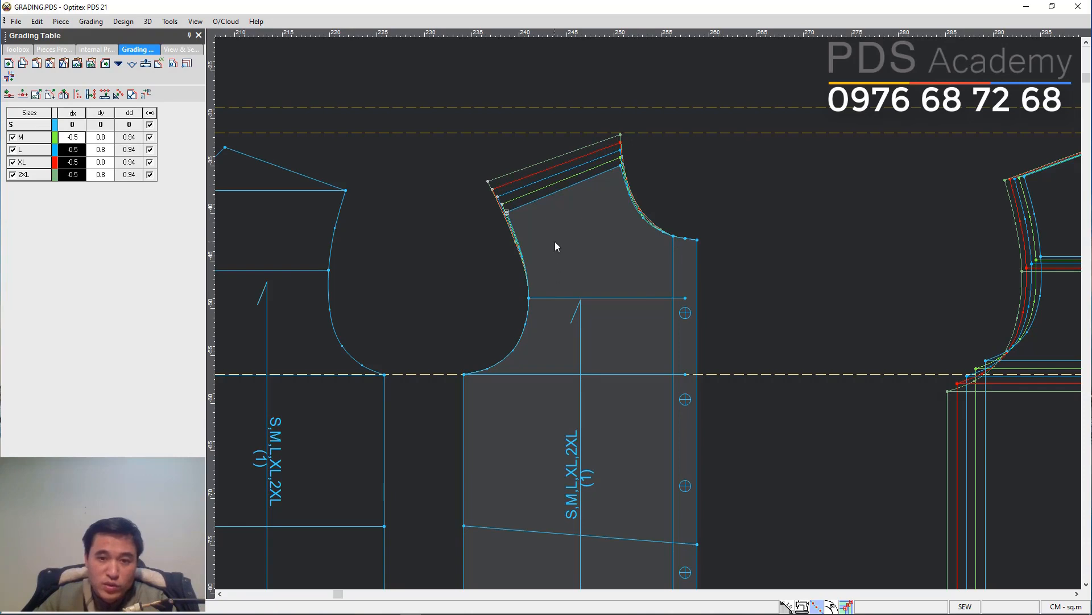
Set the shoulder tip's dy grade to 0.7 for sizes M to 2XL.
{"action": "left_click", "coordinate": [575, 231]}
{"action": "scroll", "coordinate": [577, 230], "scroll_direction": "up", "scroll_amount": 3}
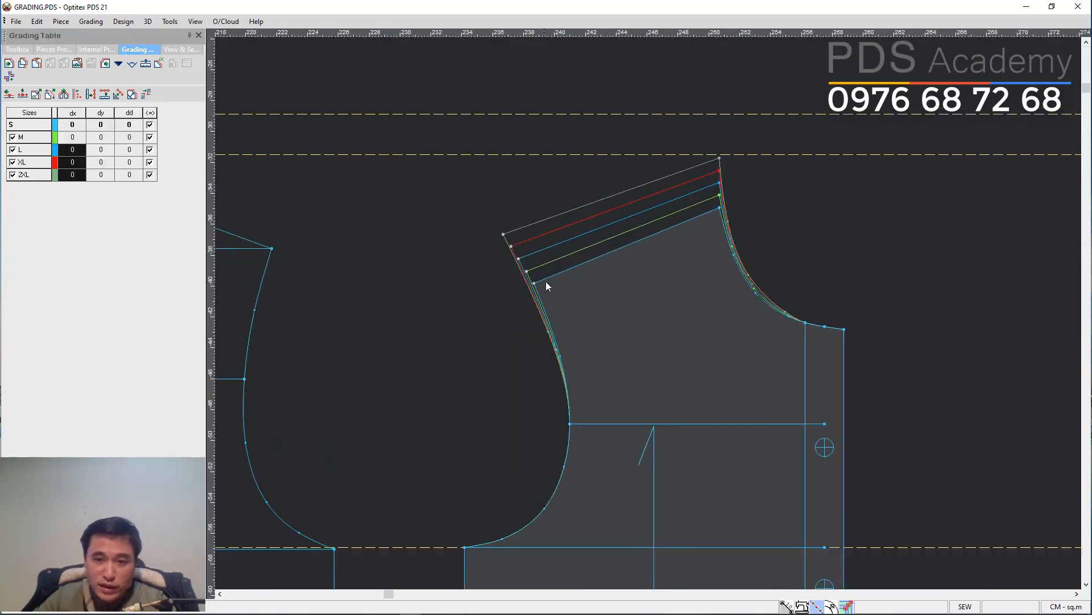
{"action": "left_click", "coordinate": [719, 209]}
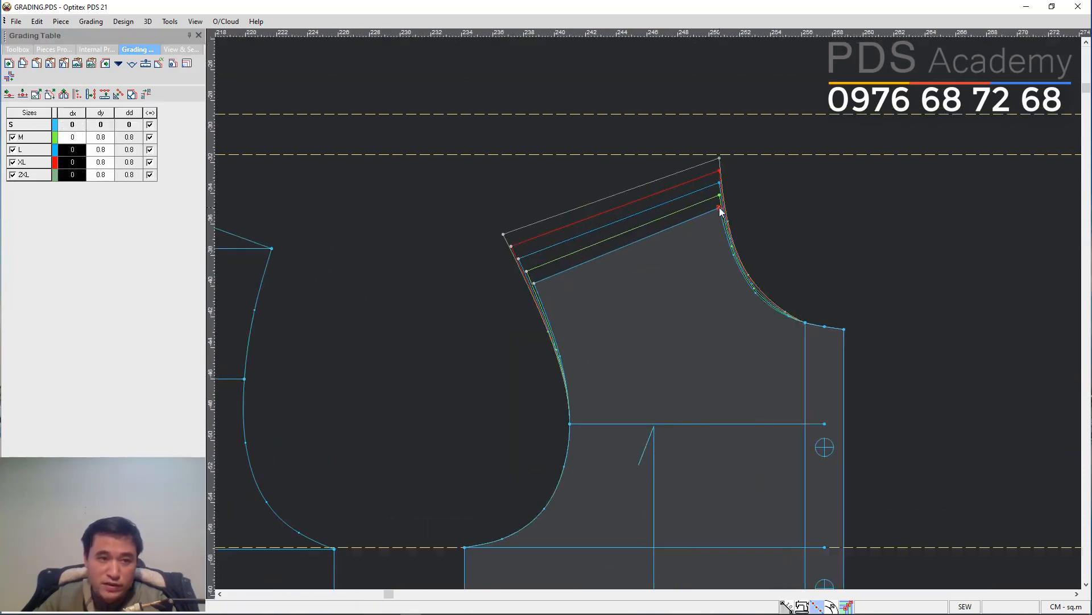
{"action": "left_click", "coordinate": [535, 283]}
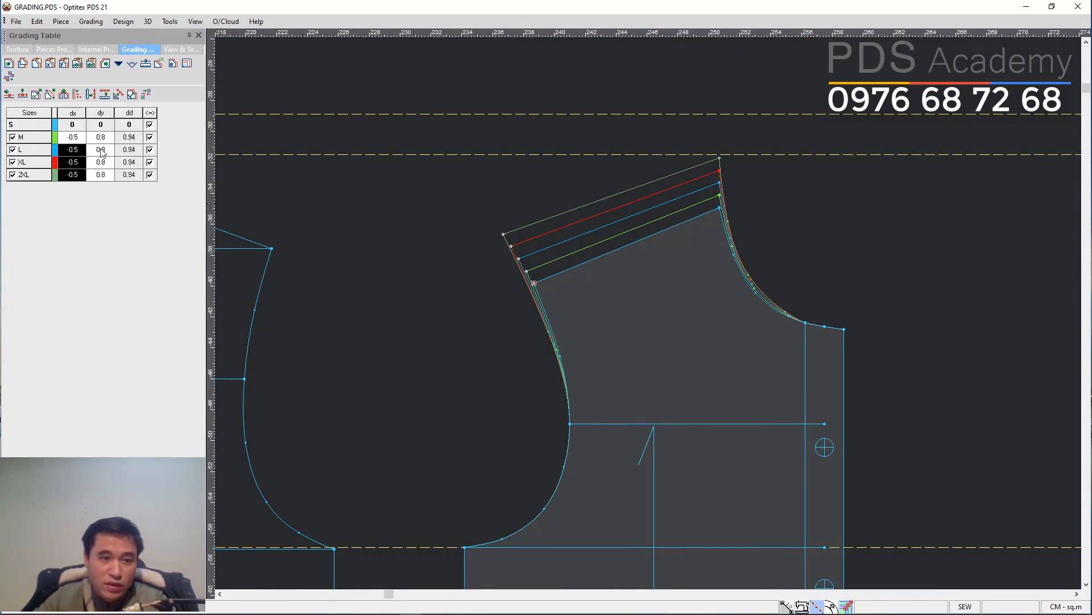
{"action": "left_click_drag", "start_coordinate": [101, 138], "coordinate": [102, 214]}
{"action": "type", "text": "0.7"}
{"action": "key", "text": "Return"}
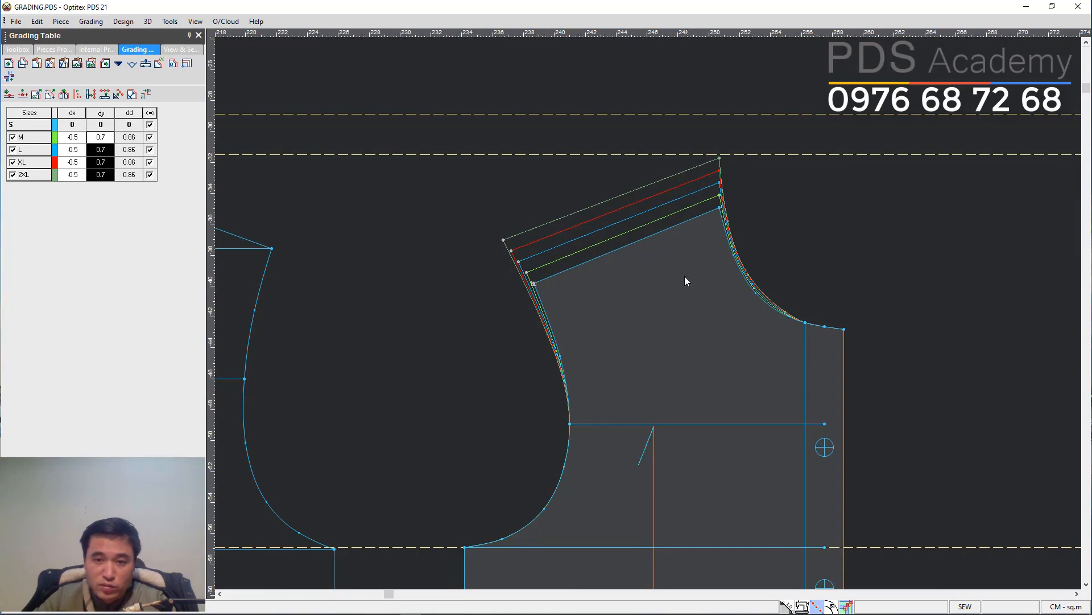
Set the buttoned piece's neck-shoulder point dx grade to -0.24 for sizes M to 2XL.
{"action": "left_click", "coordinate": [719, 209]}
{"action": "left_click_drag", "start_coordinate": [71, 138], "coordinate": [68, 176]}
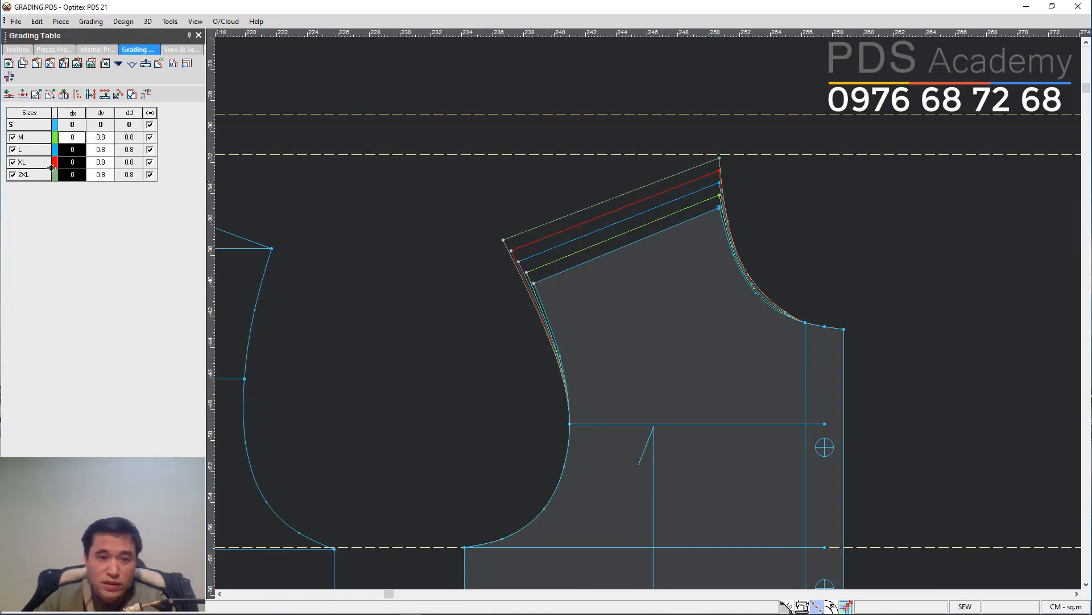
{"action": "type", "text": "-0.24"}
{"action": "key", "text": "Return"}
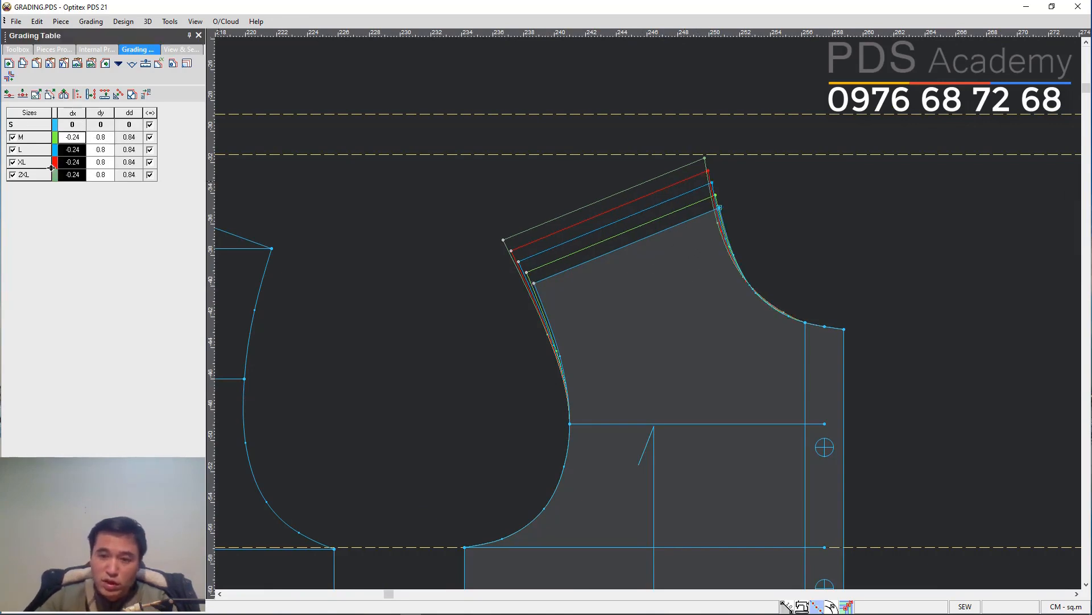
Copy the neck-shoulder point's vertical grade onto the two center-front neck points.
{"action": "left_click", "coordinate": [752, 181]}
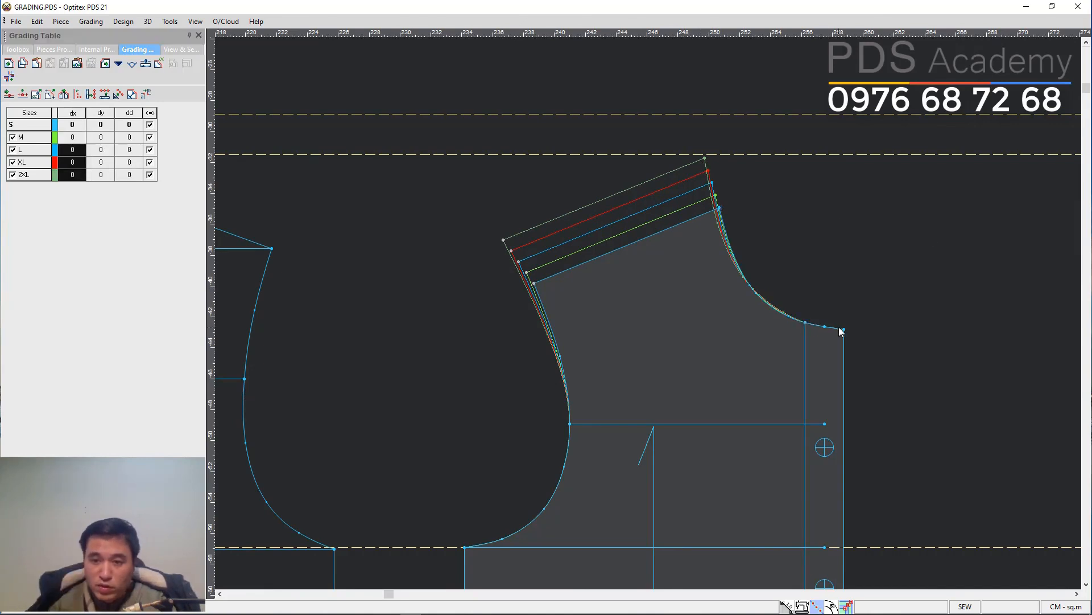
{"action": "left_click", "coordinate": [719, 208]}
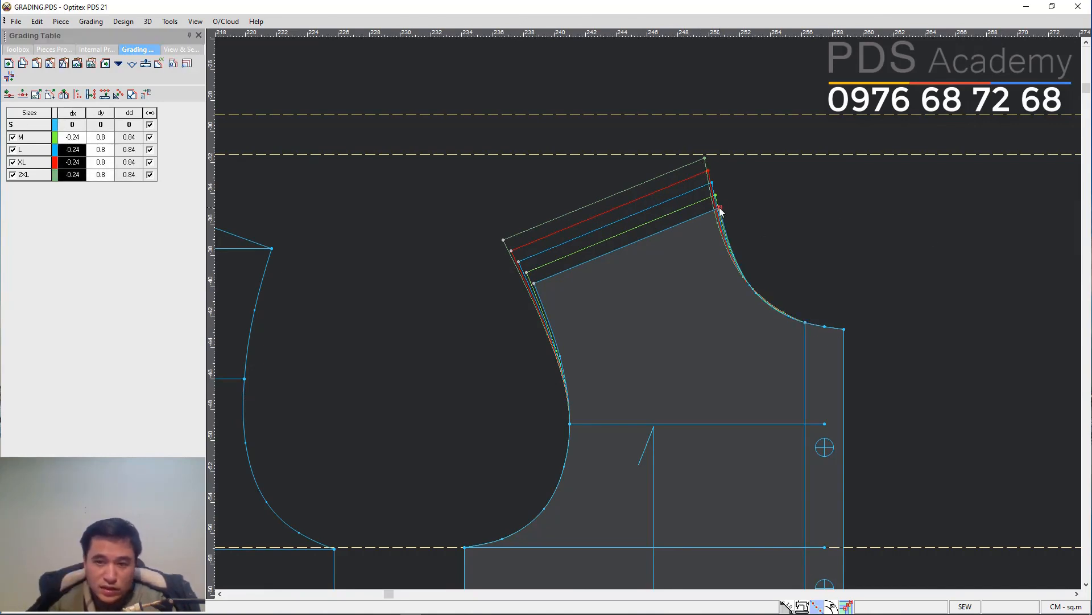
{"action": "left_click", "coordinate": [805, 323]}
{"action": "left_click_drag", "start_coordinate": [805, 322], "coordinate": [848, 330]}
{"action": "key", "text": "shift+y"}
{"action": "left_click", "coordinate": [766, 352]}
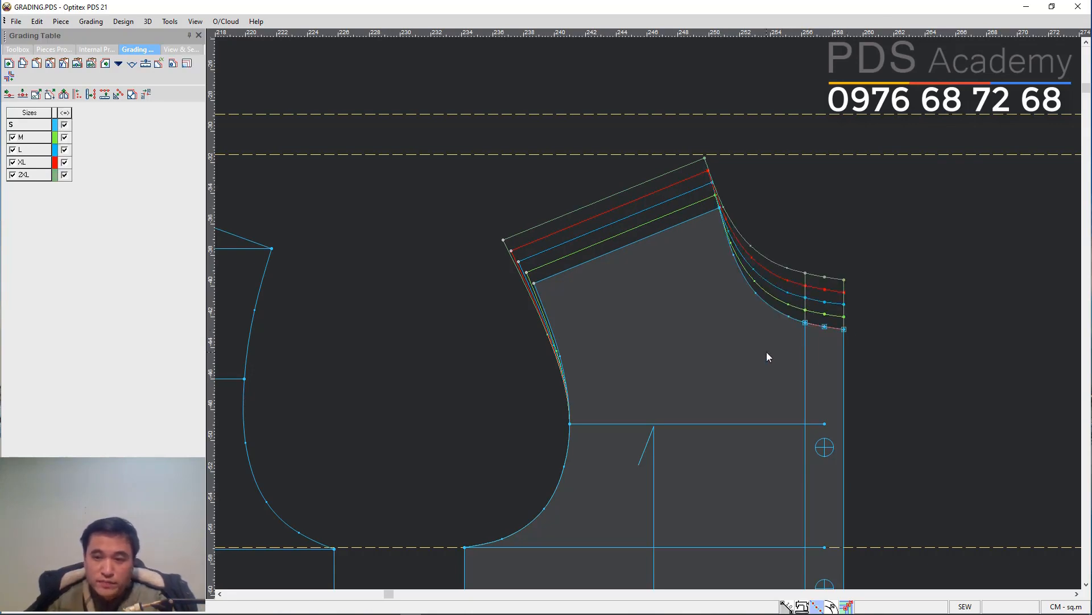
Set the center-front neck corner's dy grade to 0.55 for sizes M to 2XL.
{"action": "left_click", "coordinate": [844, 328]}
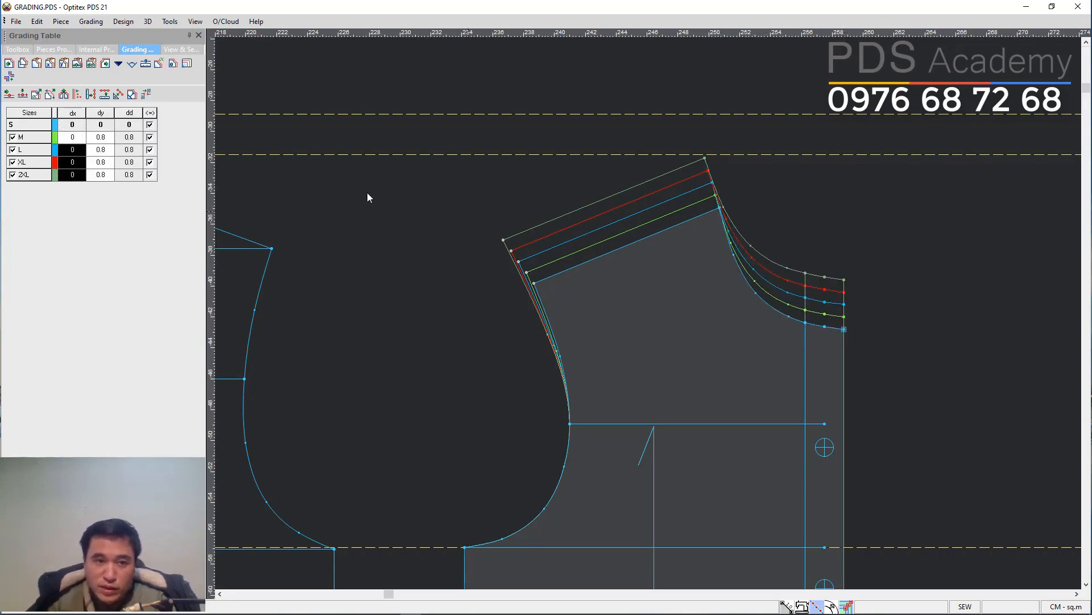
{"action": "left_click_drag", "start_coordinate": [102, 141], "coordinate": [100, 178]}
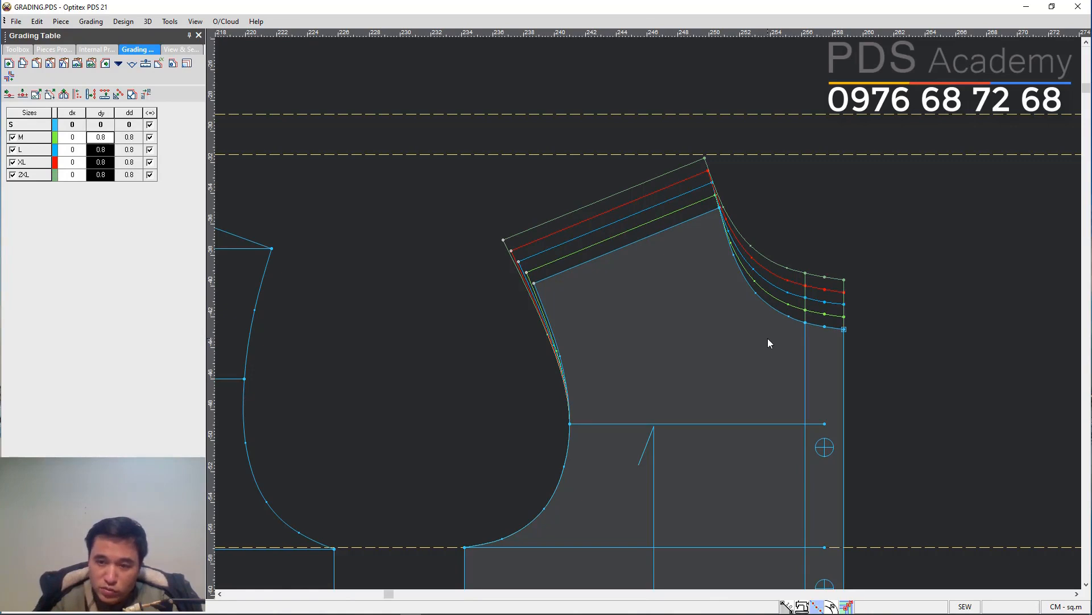
{"action": "type", "text": "0.5"}
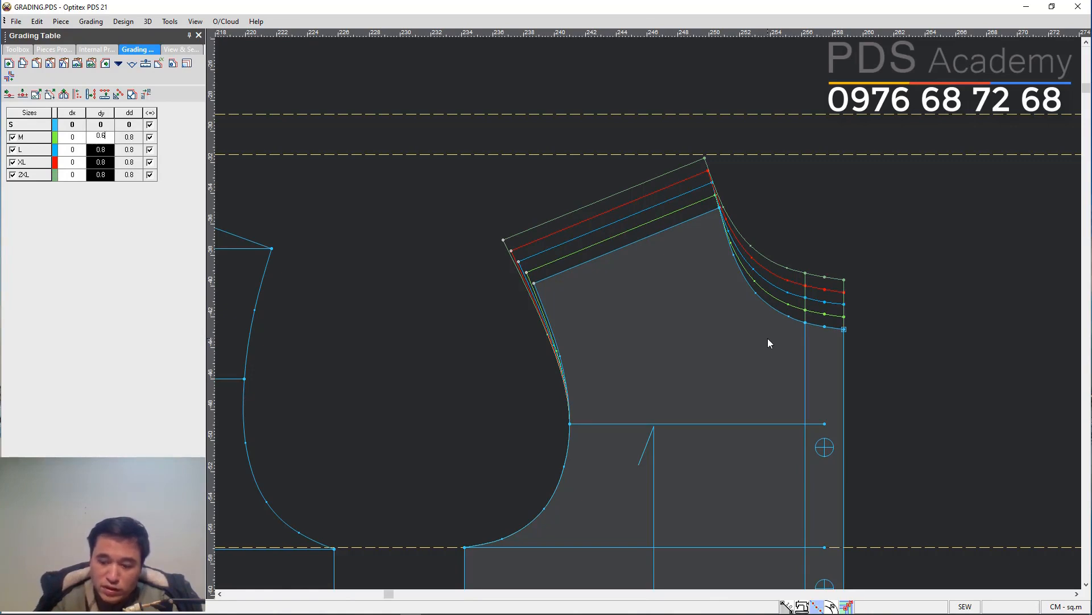
{"action": "type", "text": "5"}
{"action": "key", "text": "Return"}
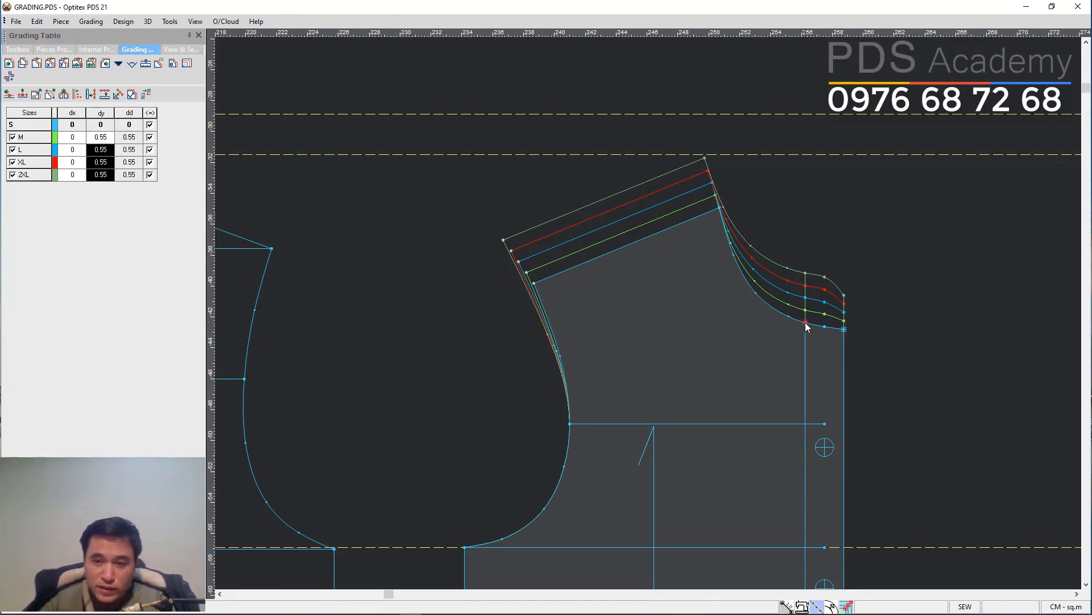
Paste the center-front neck grade onto the adjacent neckline point.
{"action": "left_click", "coordinate": [823, 325]}
{"action": "key", "text": "ctrl+v"}
{"action": "left_click", "coordinate": [855, 197]}
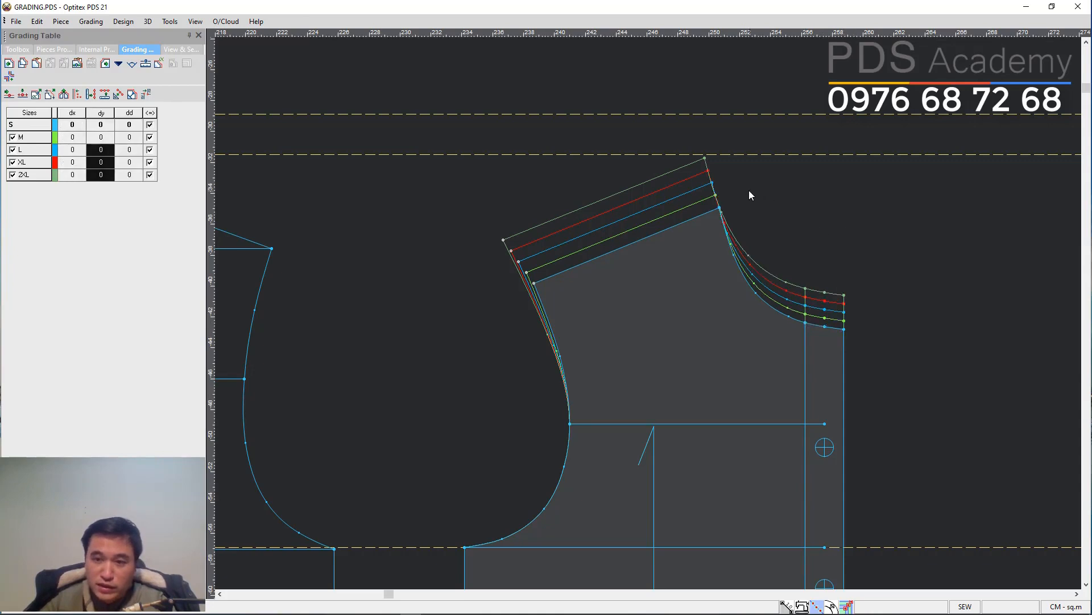
Check the grades of the neck-shoulder point and the center-front neck corner.
{"action": "left_click_drag", "start_coordinate": [889, 186], "coordinate": [896, 298]}
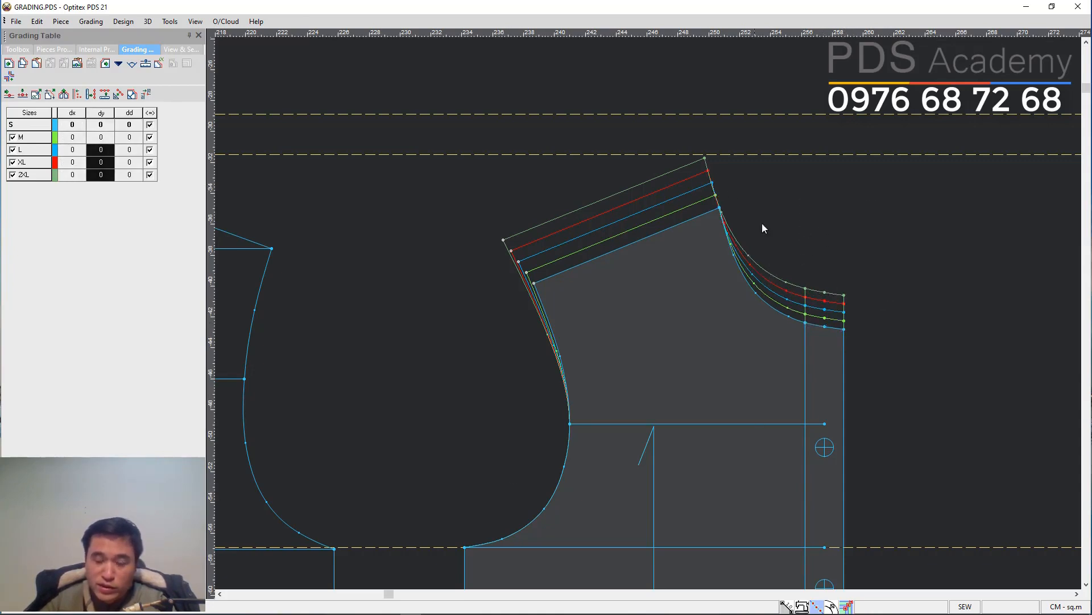
{"action": "left_click", "coordinate": [720, 209]}
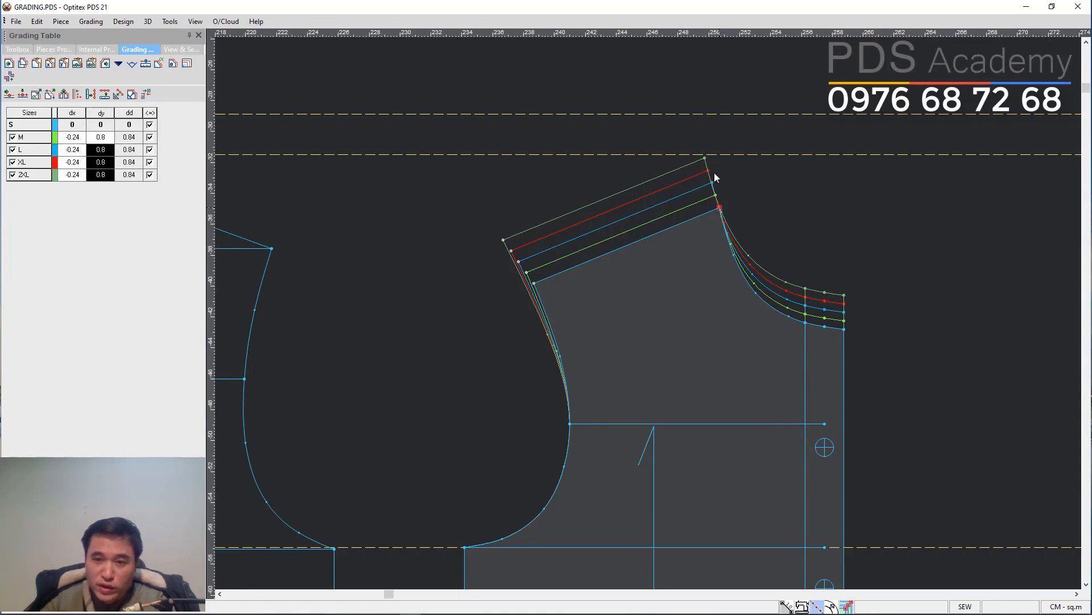
{"action": "left_click", "coordinate": [844, 328]}
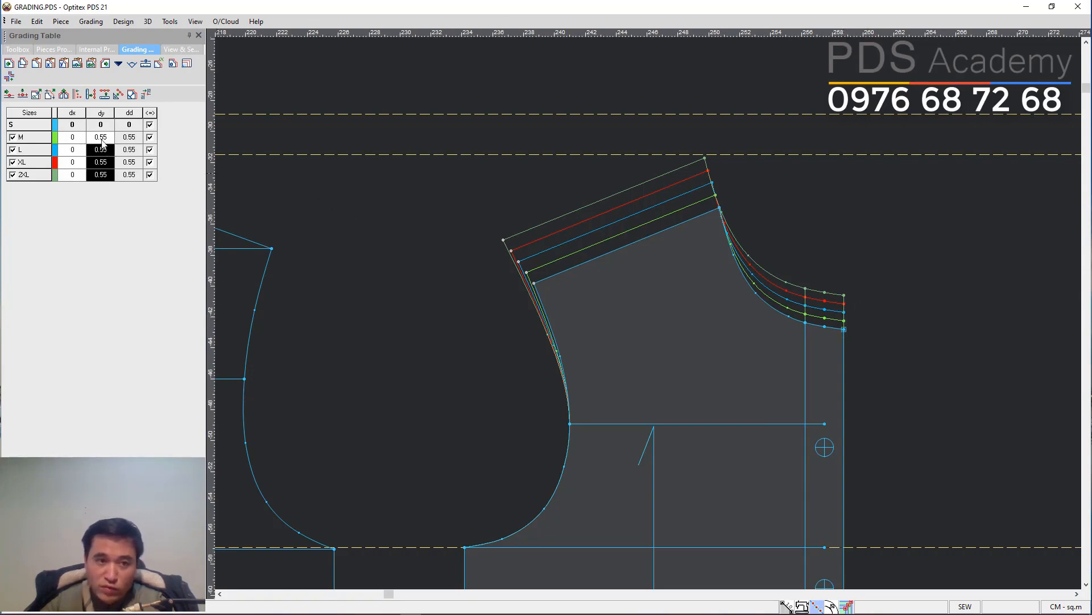
{"action": "left_click", "coordinate": [644, 321]}
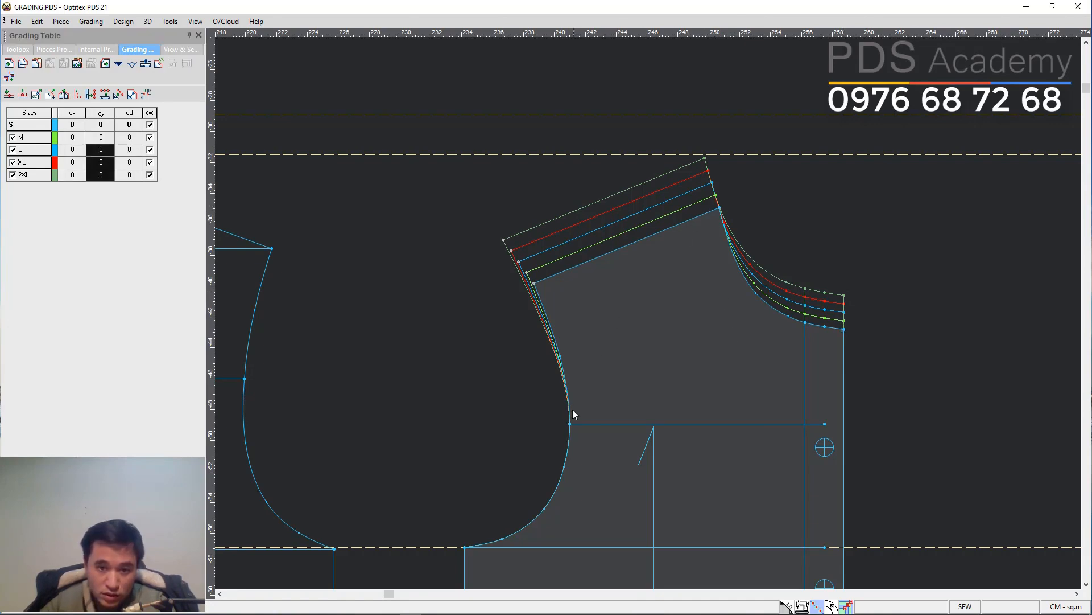
Copy the shoulder tip's horizontal grade onto the armhole point at the horizontal internal line.
{"action": "left_click", "coordinate": [534, 284]}
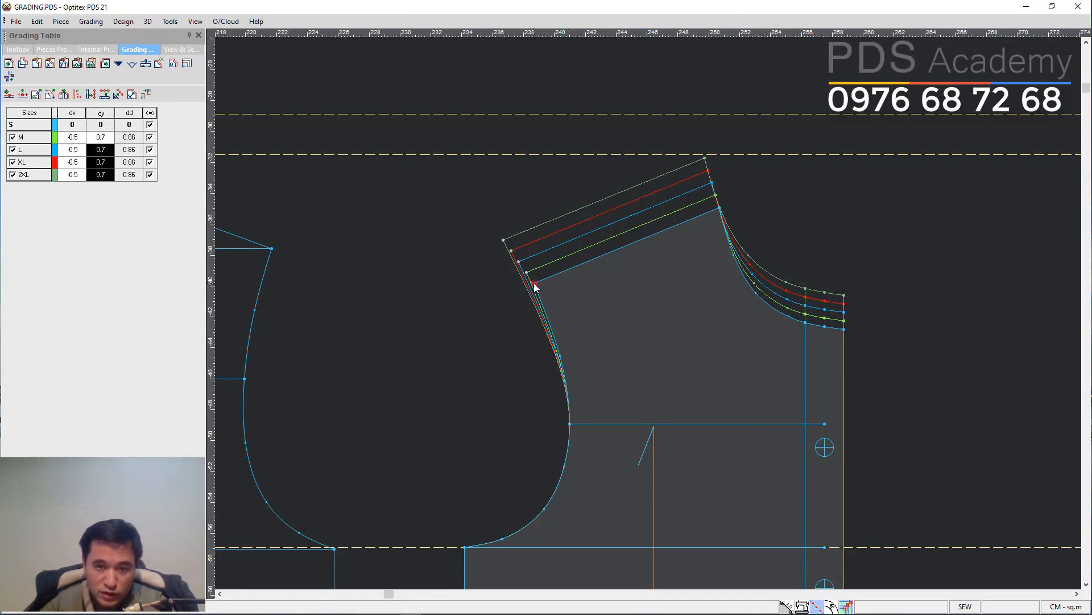
{"action": "left_click", "coordinate": [569, 424]}
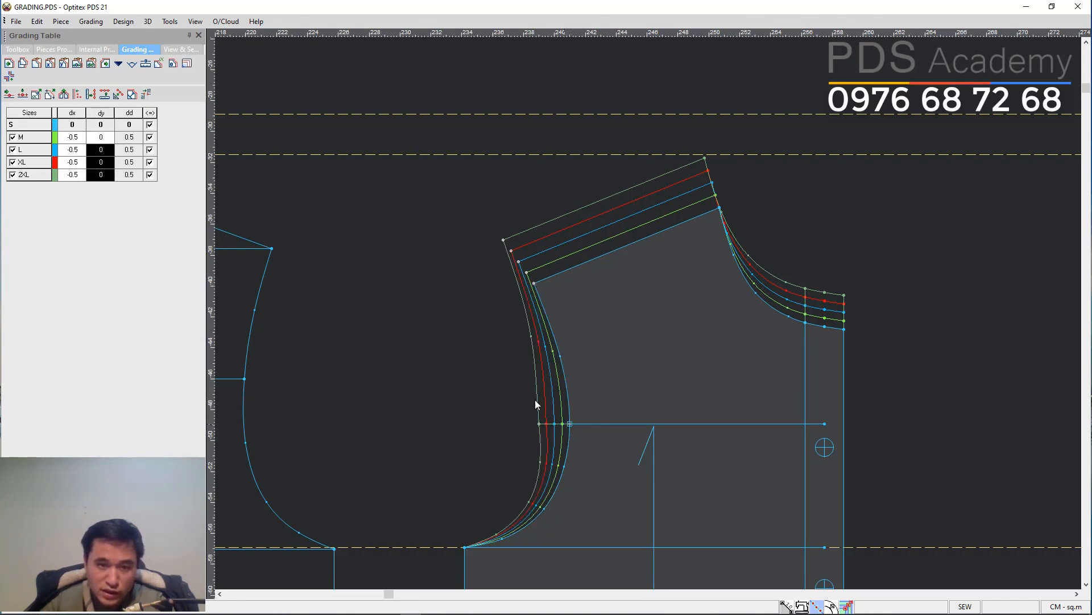
{"action": "left_click", "coordinate": [706, 402]}
Set the underarm side point's dx grade to -1 for sizes M to 2XL.
{"action": "scroll", "coordinate": [700, 393], "scroll_direction": "down", "scroll_amount": 2}
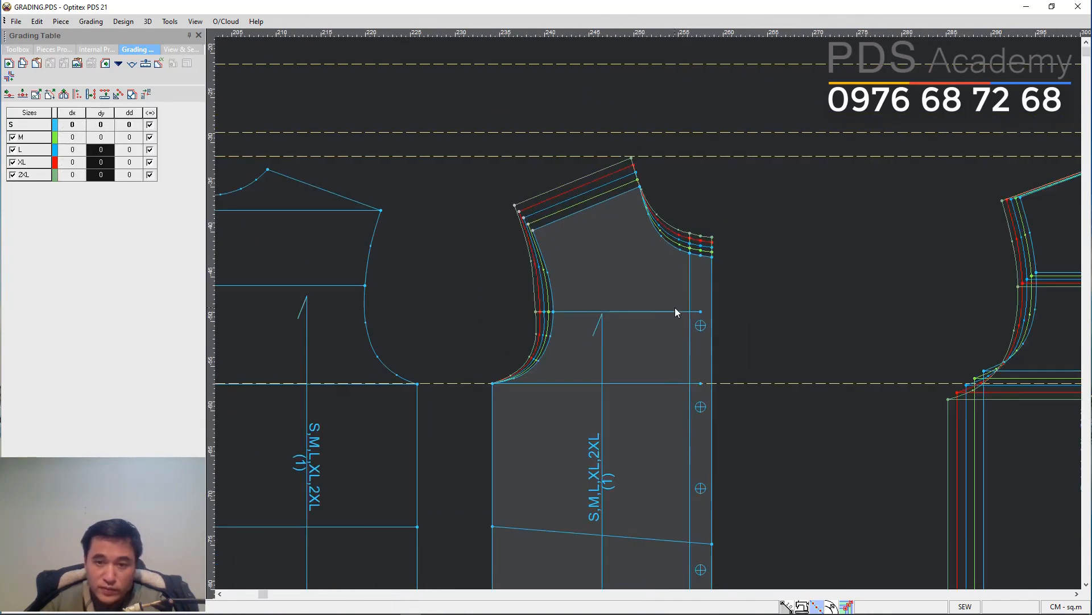
{"action": "scroll", "coordinate": [674, 307], "scroll_direction": "up", "scroll_amount": 1}
{"action": "left_click", "coordinate": [395, 418]}
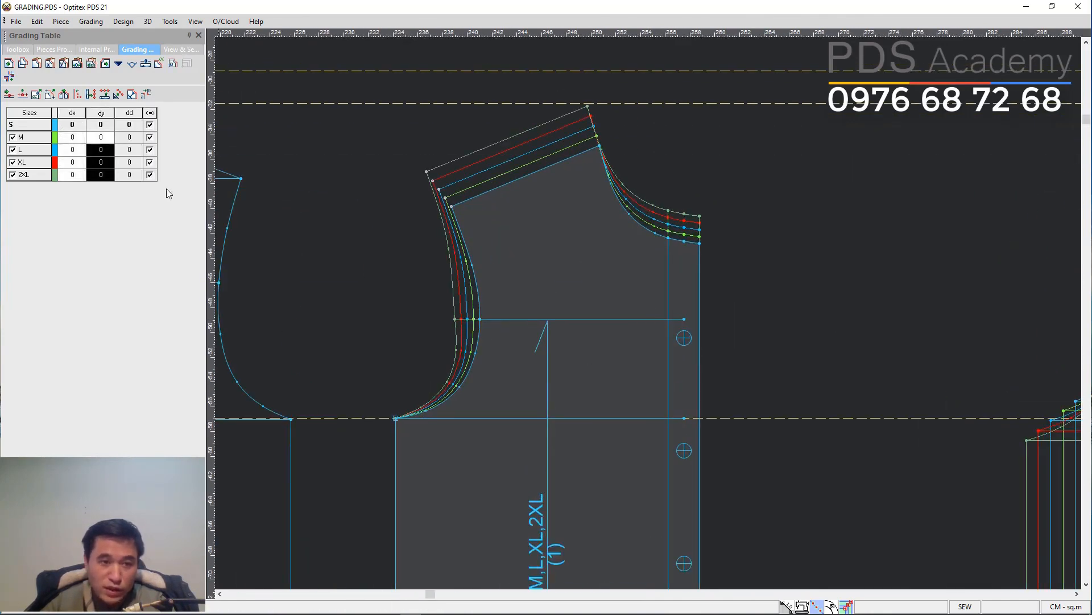
{"action": "type", "text": "-1"}
{"action": "key", "text": "Return"}
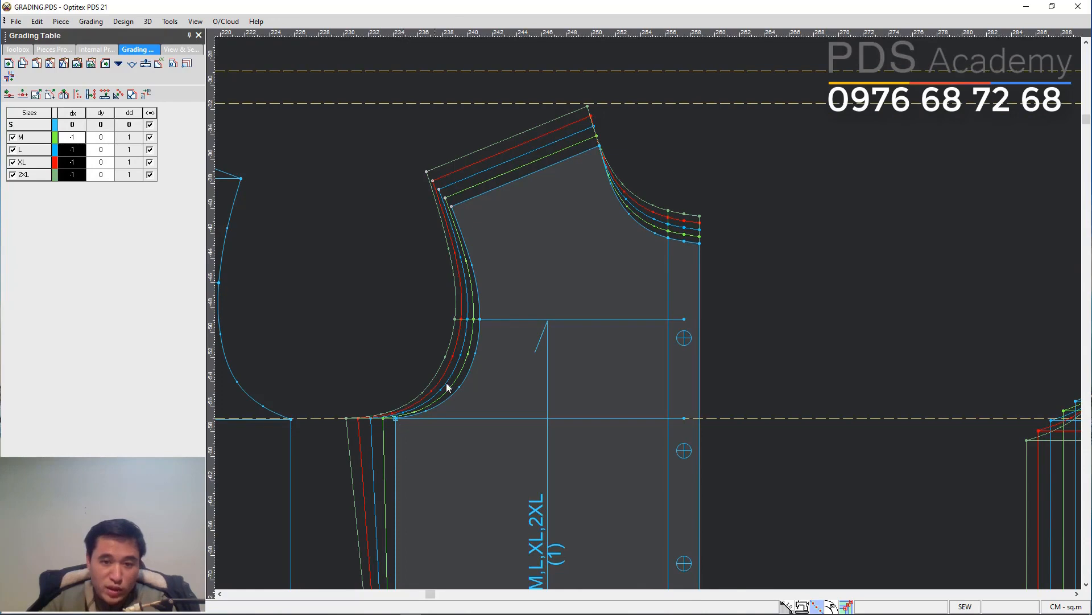
Set the armhole point's dy grade to 0.4 and copy it onto the internal line's front end.
{"action": "left_click", "coordinate": [480, 320]}
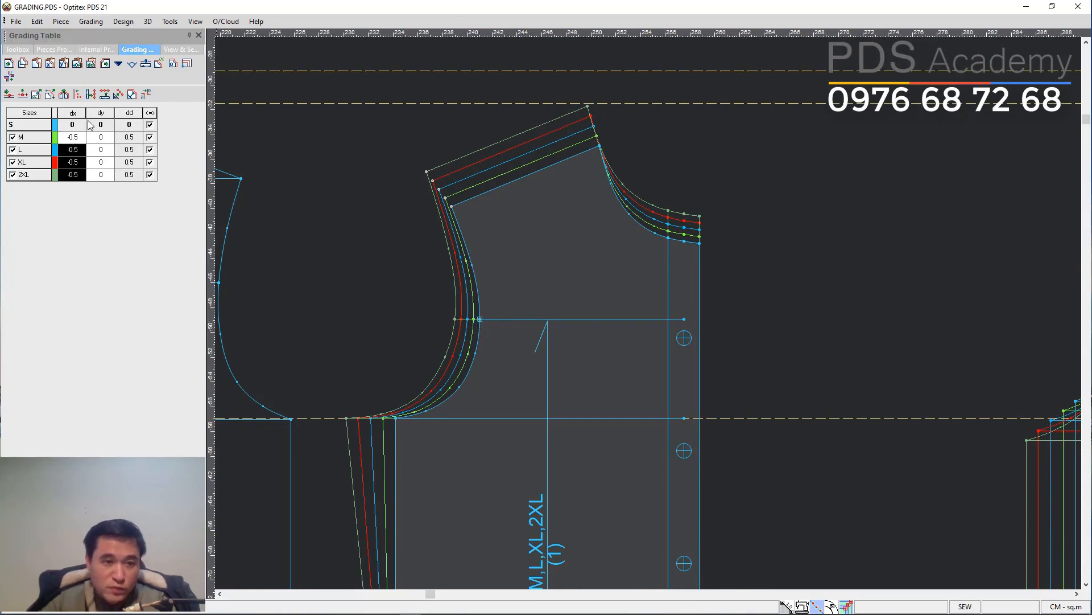
{"action": "left_click_drag", "start_coordinate": [97, 137], "coordinate": [101, 178]}
{"action": "type", "text": "0.4"}
{"action": "key", "text": "Return"}
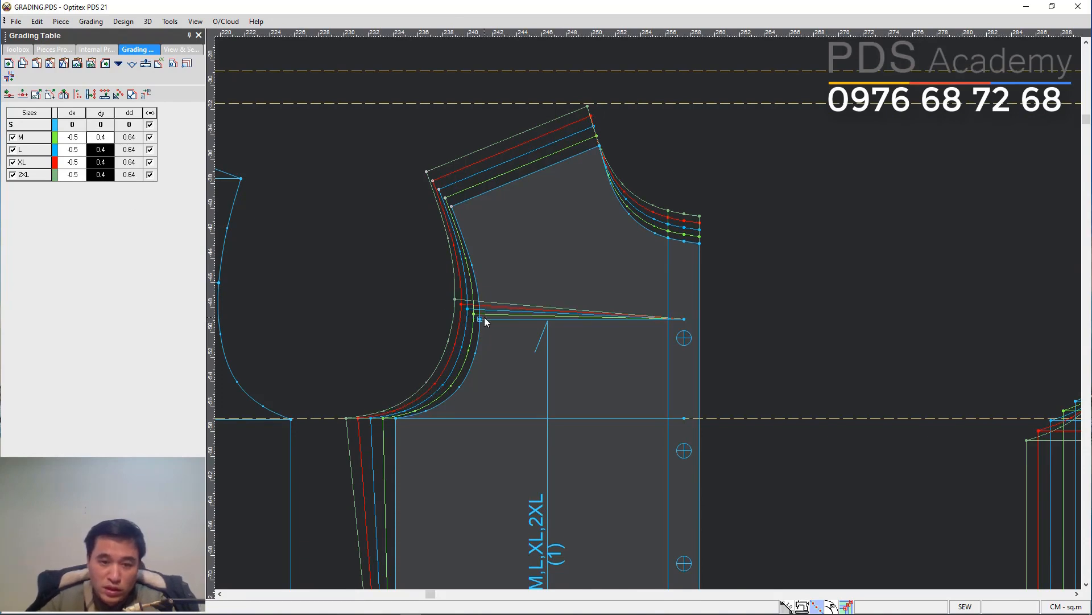
{"action": "left_click", "coordinate": [685, 319]}
{"action": "scroll", "coordinate": [578, 393], "scroll_direction": "down", "scroll_amount": 3}
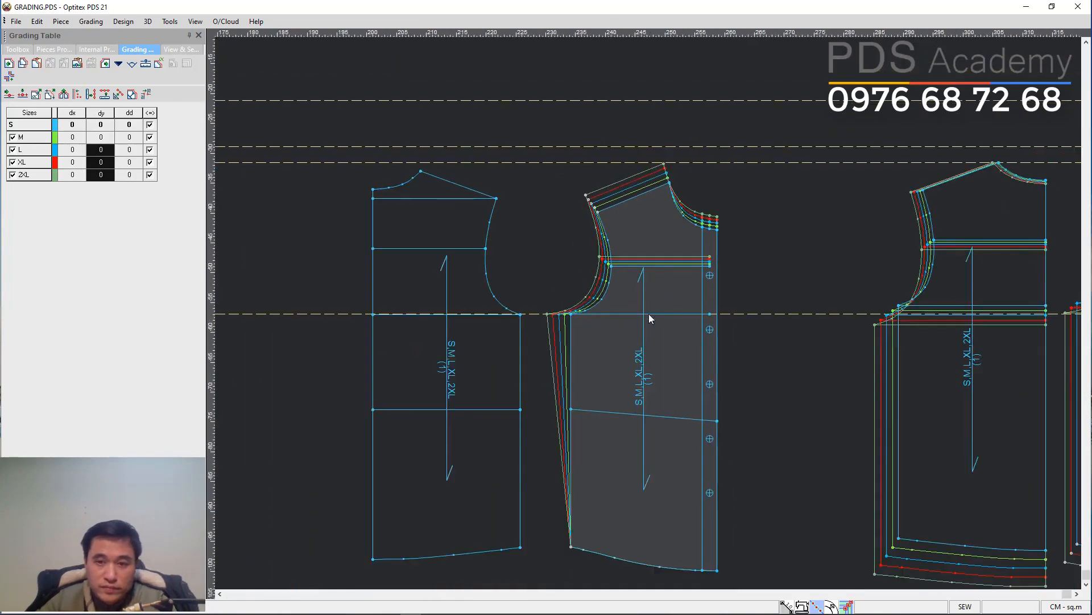
Copy the underarm point's -1 dx grade onto the hem side corner.
{"action": "left_click", "coordinate": [526, 219]}
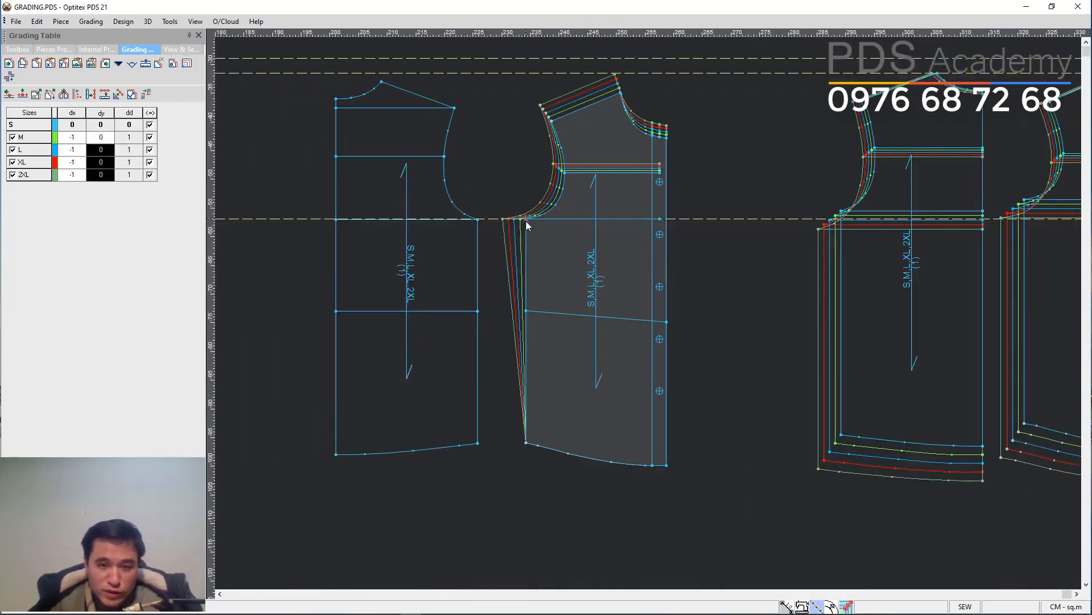
{"action": "left_click", "coordinate": [525, 443]}
{"action": "left_click", "coordinate": [534, 419]}
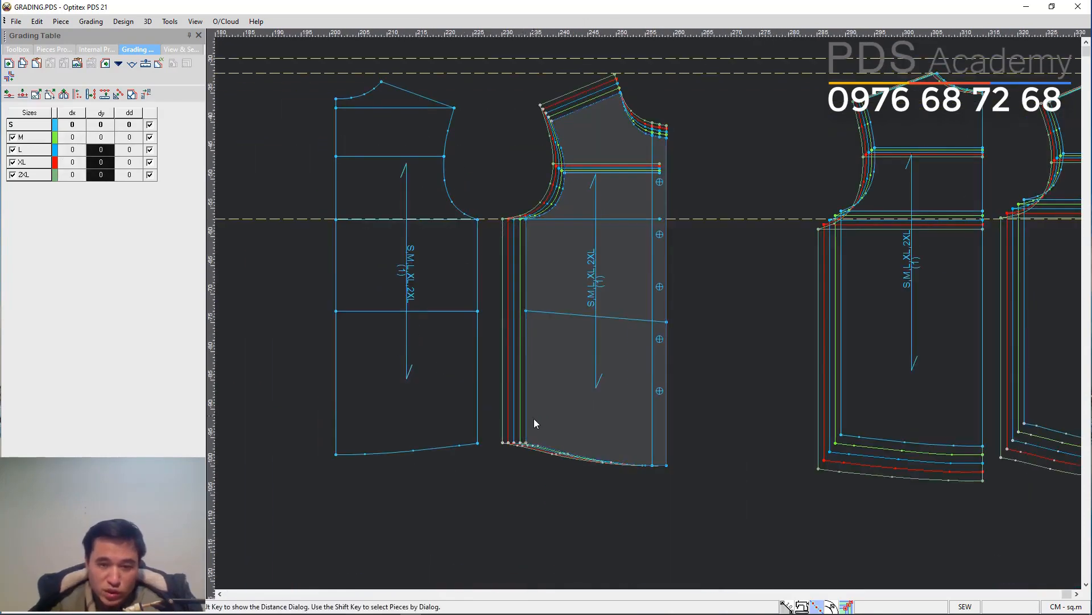
Set the hem side corner's dy grade to -0.7 for sizes M to 2XL.
{"action": "key", "text": "Home"}
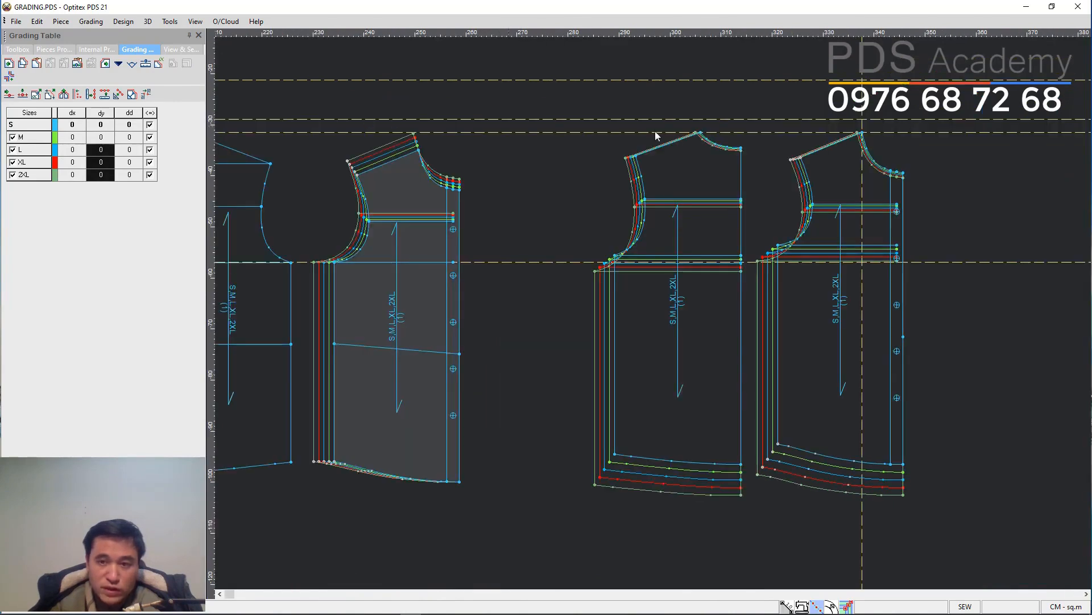
{"action": "left_click", "coordinate": [903, 464]}
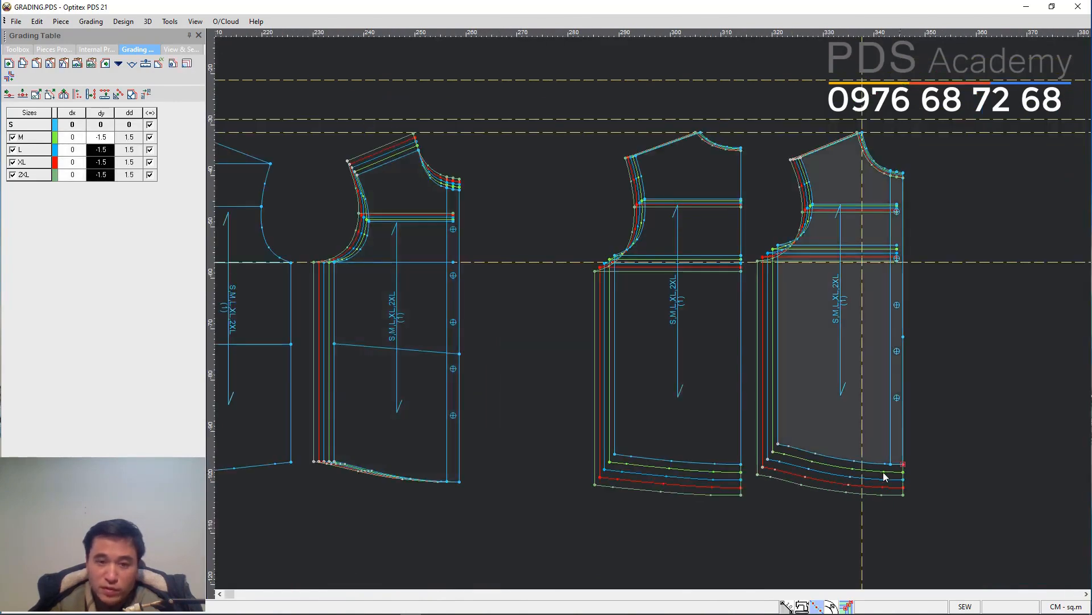
{"action": "left_click", "coordinate": [334, 462]}
{"action": "left_click", "coordinate": [100, 136]}
{"action": "type", "text": "-0.7"}
{"action": "key", "text": "Return"}
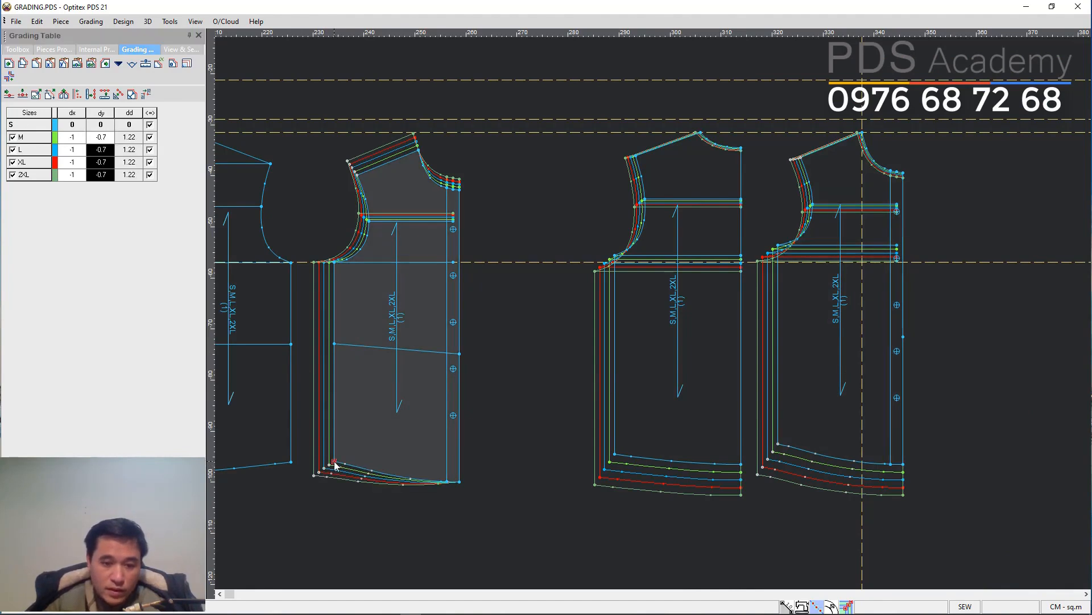
Paste the hem grade onto the center-front hem corner of the buttoned piece.
{"action": "left_click", "coordinate": [459, 482]}
{"action": "key", "text": "ctrl+6"}
{"action": "left_click", "coordinate": [396, 425]}
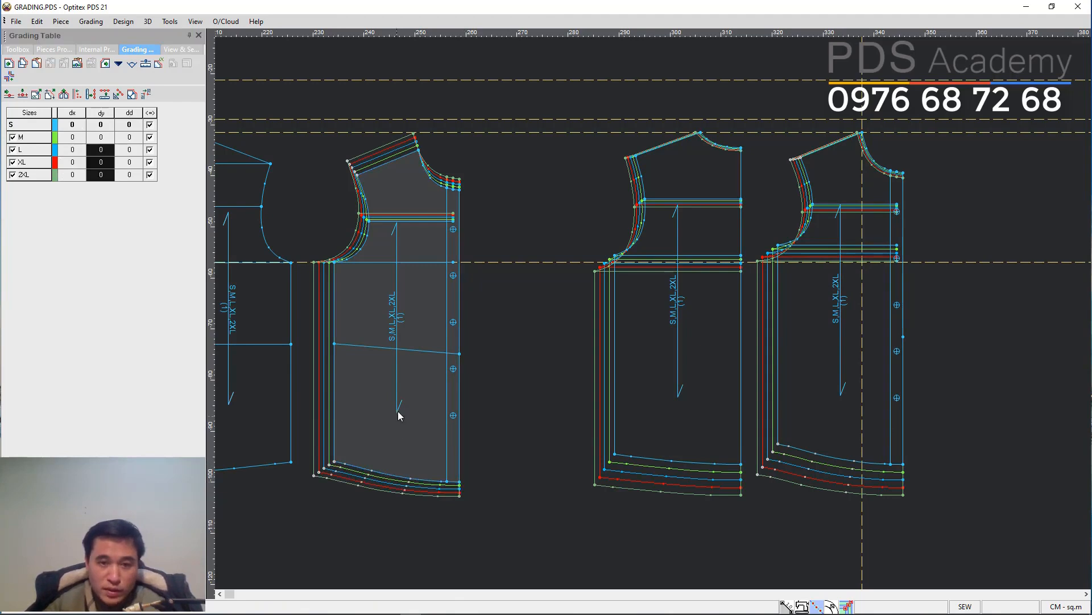
Arrange the buttoned front piece beside the other front piece for comparison.
{"action": "mouse_move", "coordinate": [418, 261]}
{"action": "left_mouse_down"}
{"action": "mouse_move", "coordinate": [411, 291]}
{"action": "mouse_move", "coordinate": [1021, 290]}
{"action": "left_mouse_up"}
{"action": "left_click_drag", "start_coordinate": [708, 263], "coordinate": [345, 263]}
{"action": "scroll", "coordinate": [906, 312], "scroll_direction": "up", "scroll_amount": 1}
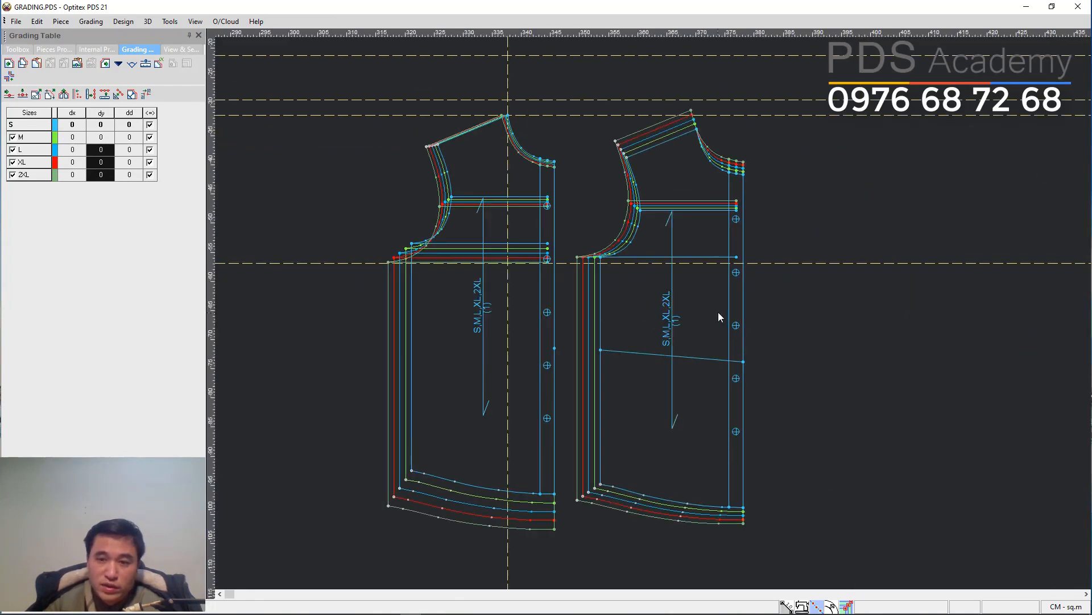
{"action": "left_click", "coordinate": [641, 321]}
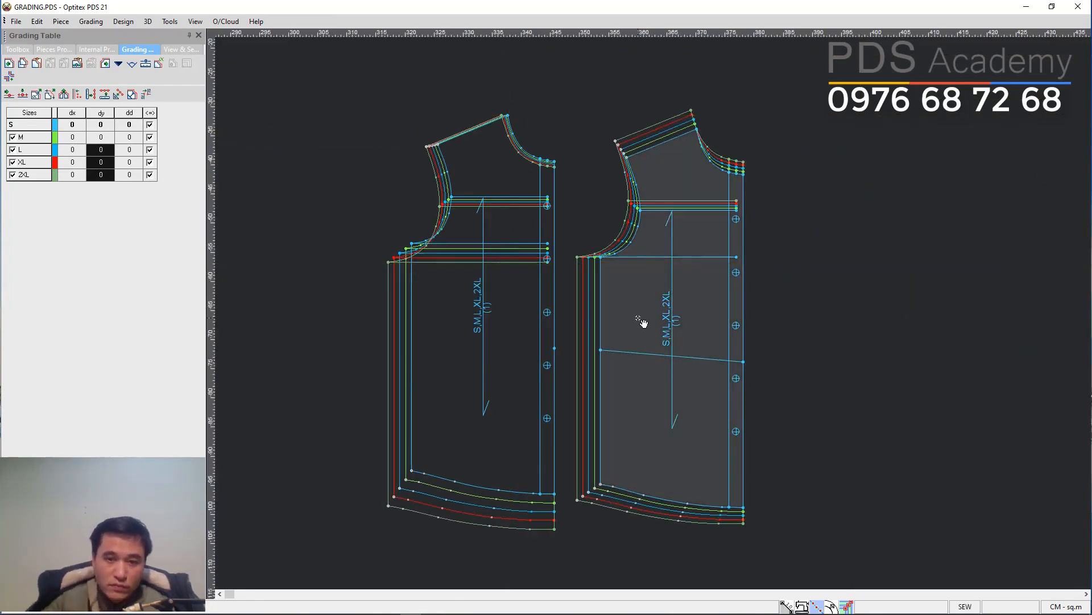
{"action": "left_click_drag", "start_coordinate": [538, 295], "coordinate": [532, 277]}
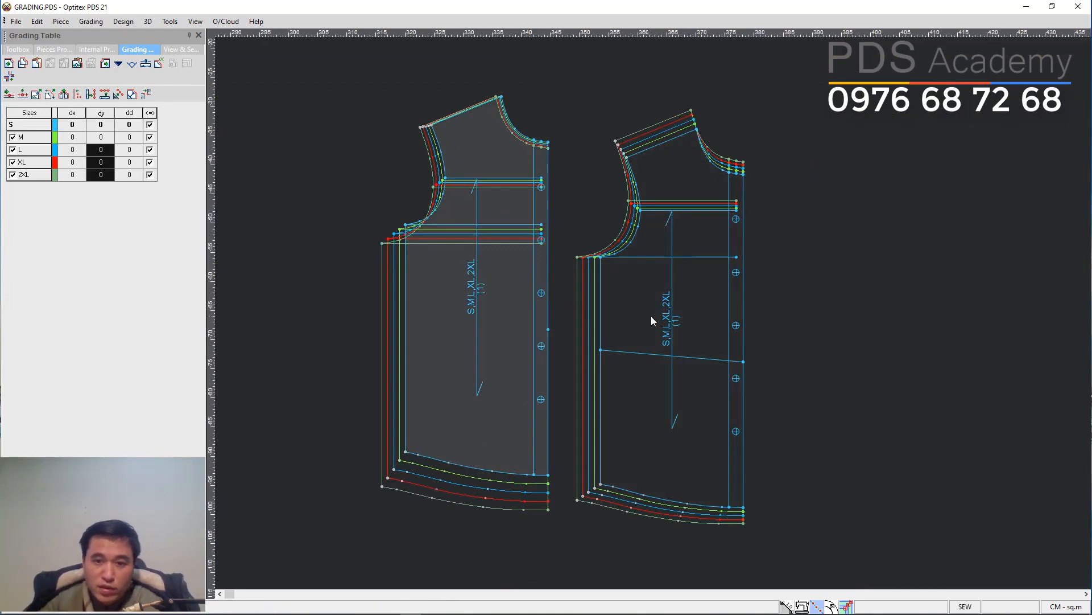
{"action": "left_click_drag", "start_coordinate": [651, 316], "coordinate": [658, 304]}
{"action": "scroll", "coordinate": [659, 309], "scroll_direction": "up", "scroll_amount": 1}
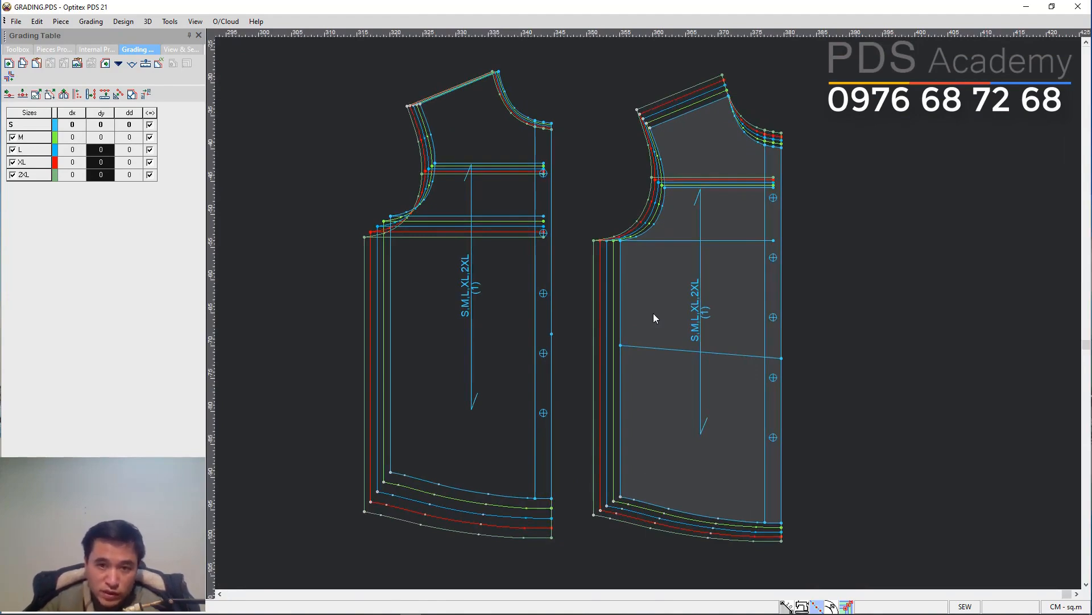
{"action": "left_click", "coordinate": [523, 324]}
{"action": "left_click", "coordinate": [655, 309]}
{"action": "left_click_drag", "start_coordinate": [663, 311], "coordinate": [867, 312]}
Place horizontal guide lines at the underarm and neck-shoulder levels to compare both front pieces.
{"action": "left_click_drag", "start_coordinate": [841, 37], "coordinate": [825, 243]}
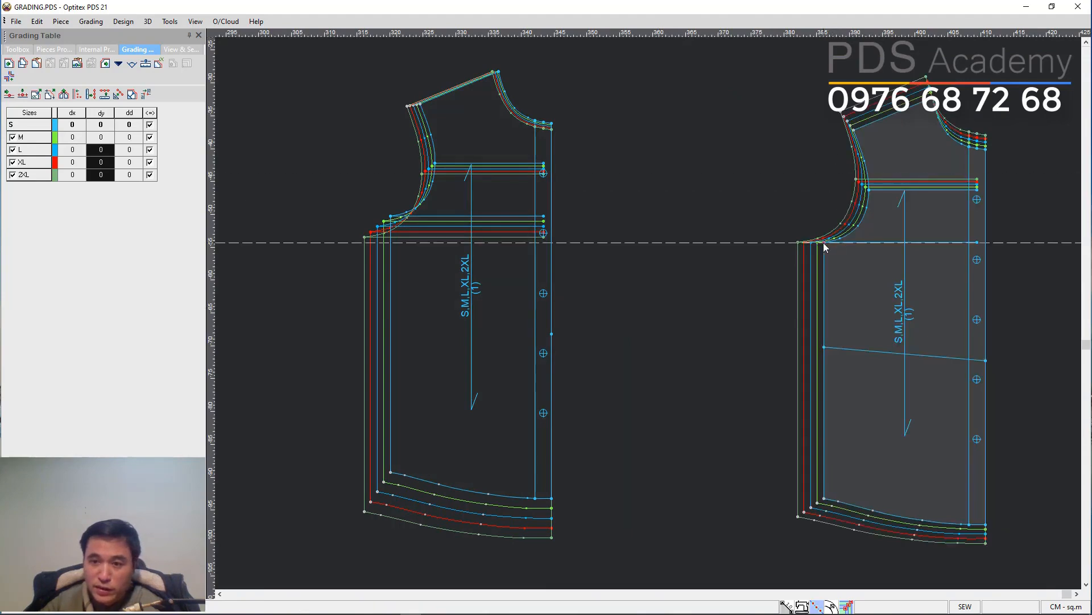
{"action": "left_click", "coordinate": [461, 124]}
{"action": "left_click_drag", "start_coordinate": [507, 36], "coordinate": [502, 72]}
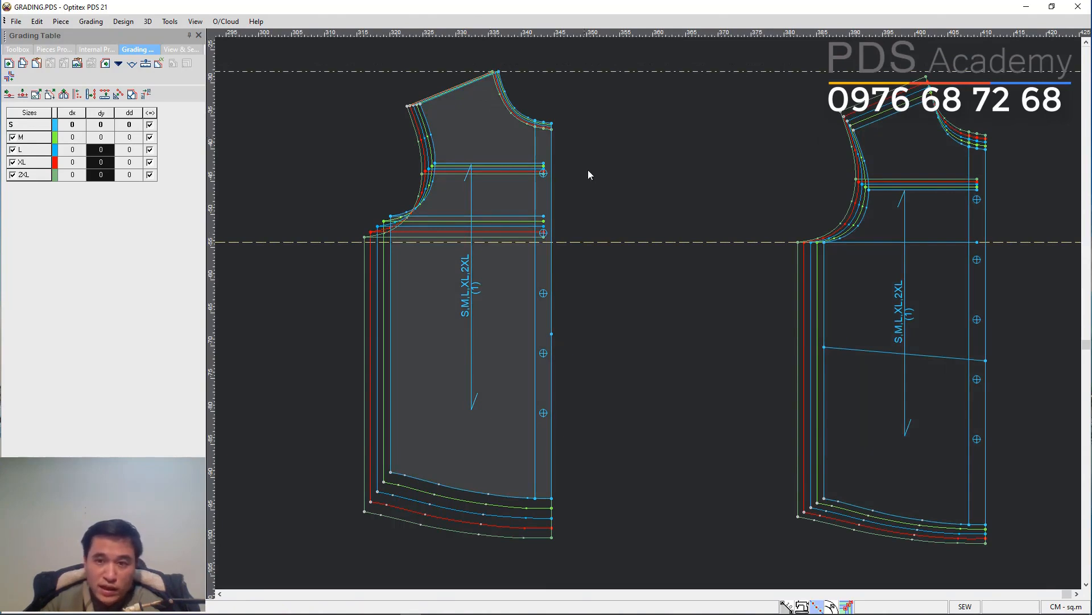
{"action": "left_click", "coordinate": [922, 144]}
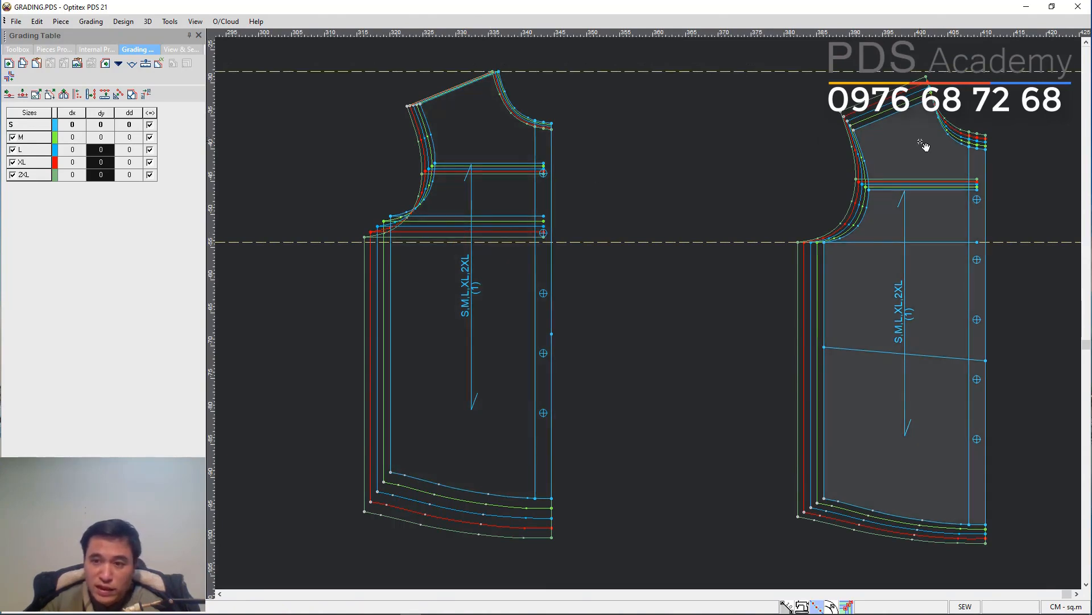
{"action": "left_click", "coordinate": [492, 137]}
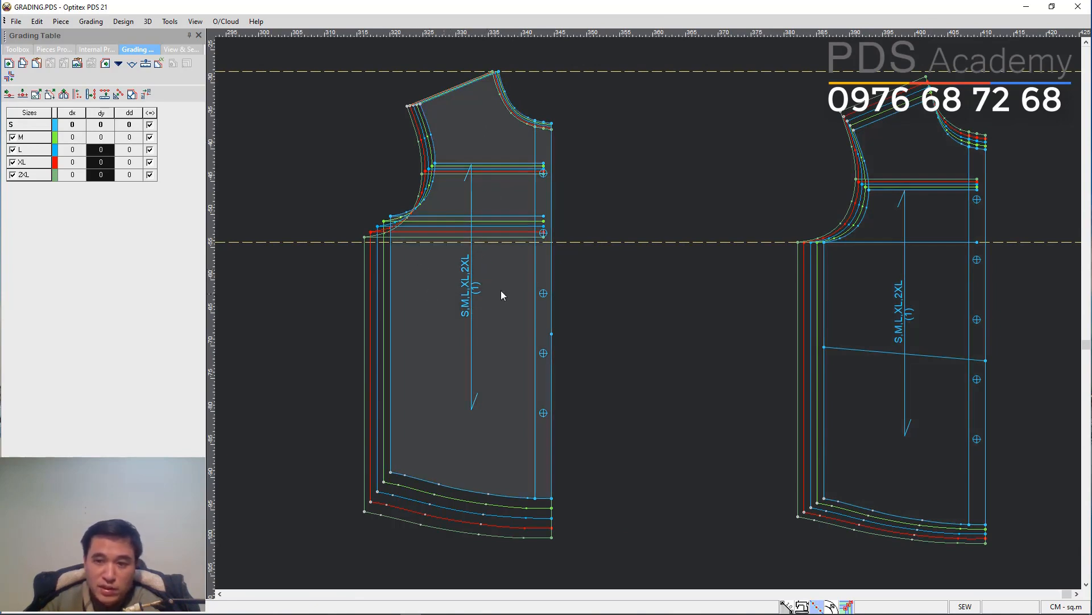
Stack both front pieces on their neck-shoulder points along X and Y.
{"action": "left_click", "coordinate": [826, 278]}
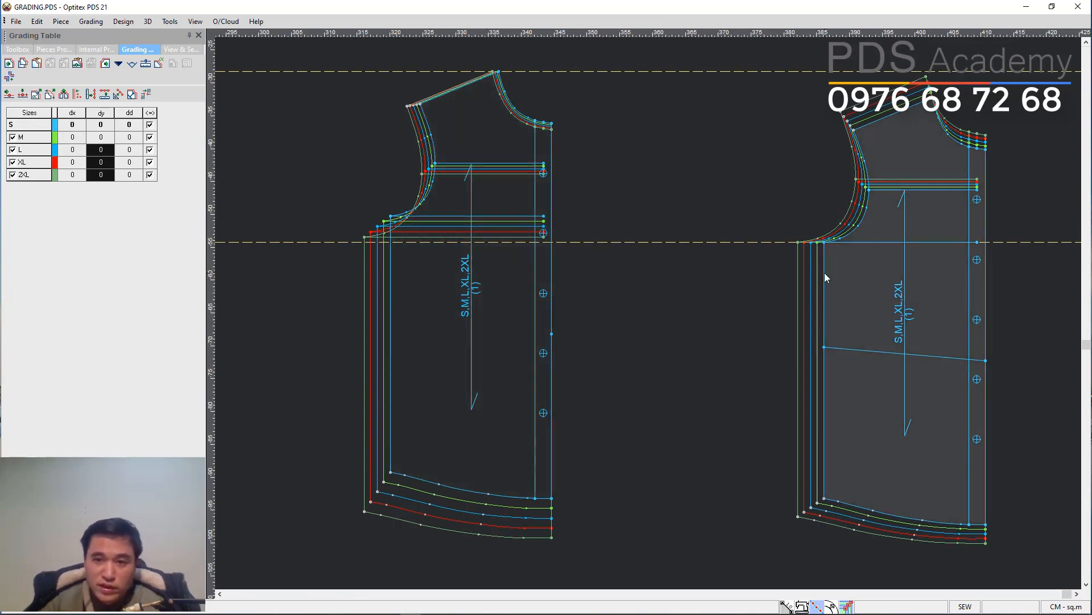
{"action": "left_click", "coordinate": [934, 102]}
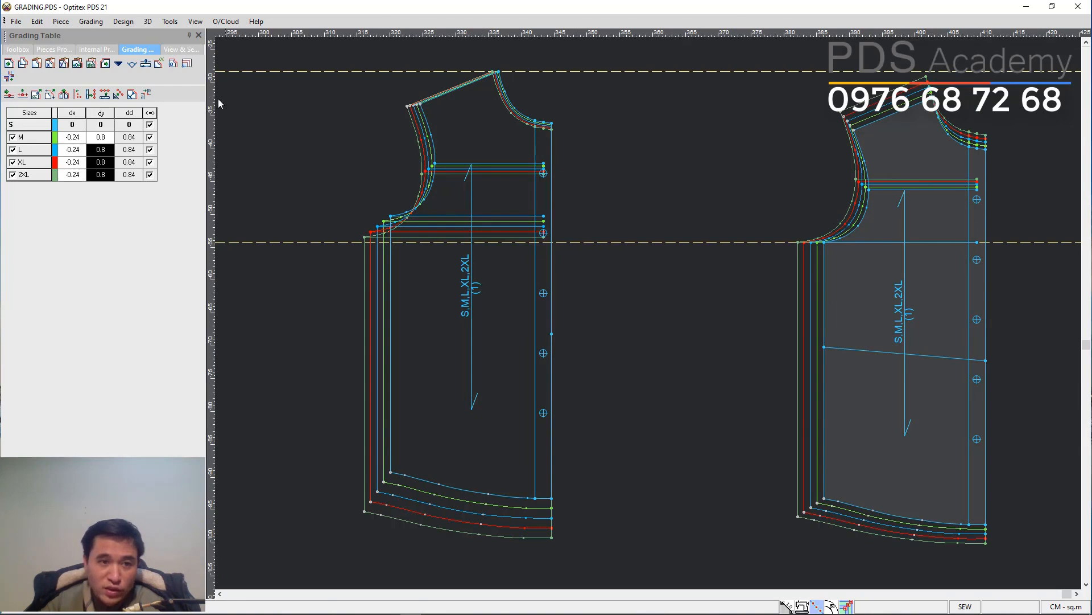
{"action": "left_click", "coordinate": [188, 65]}
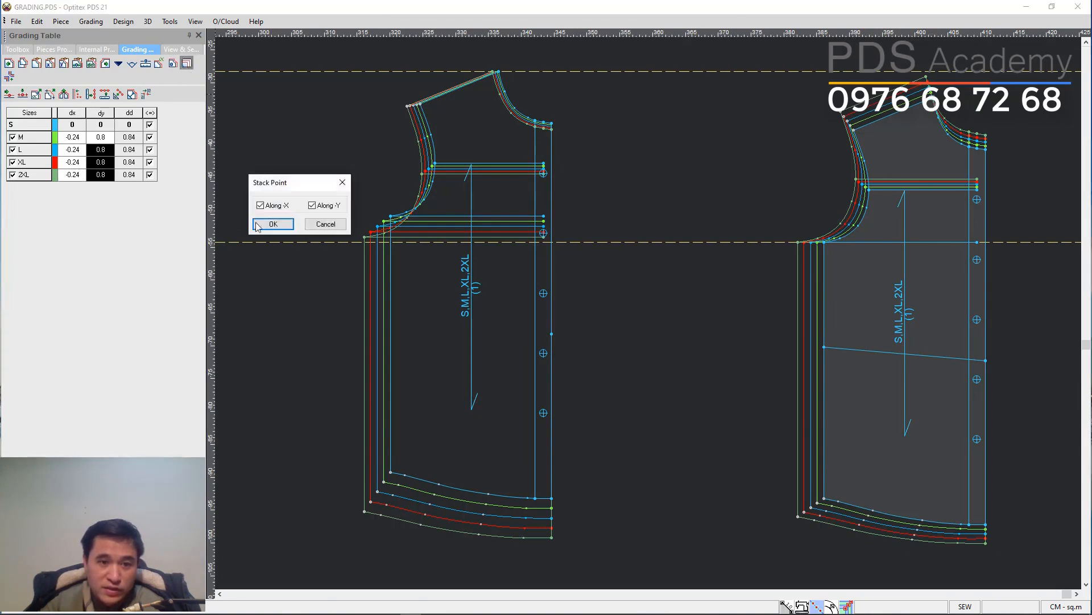
{"action": "left_click", "coordinate": [273, 224]}
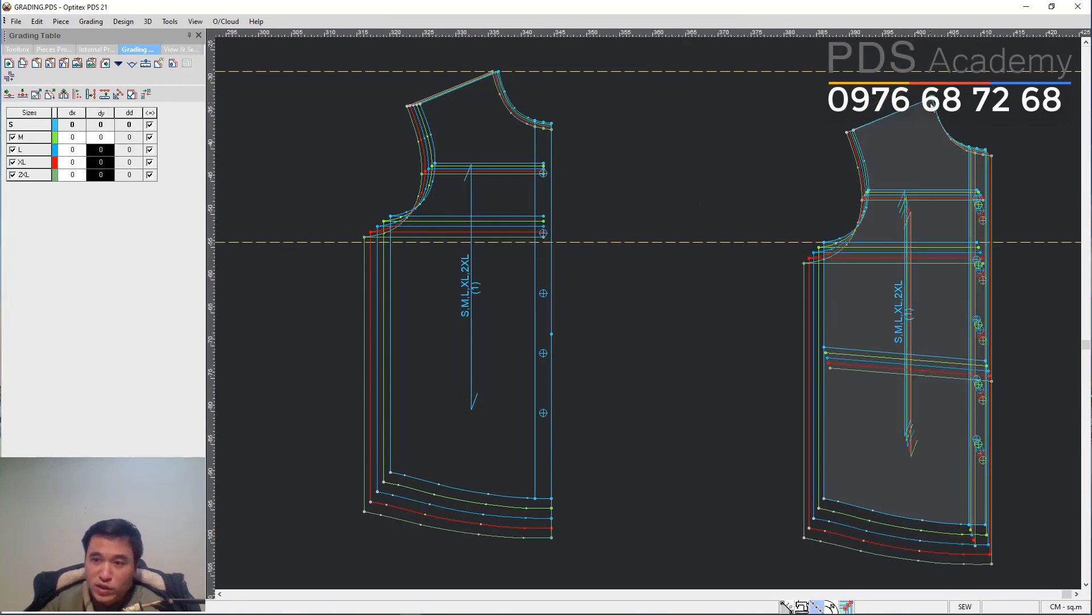
{"action": "left_click", "coordinate": [499, 71]}
{"action": "left_click", "coordinate": [187, 64]}
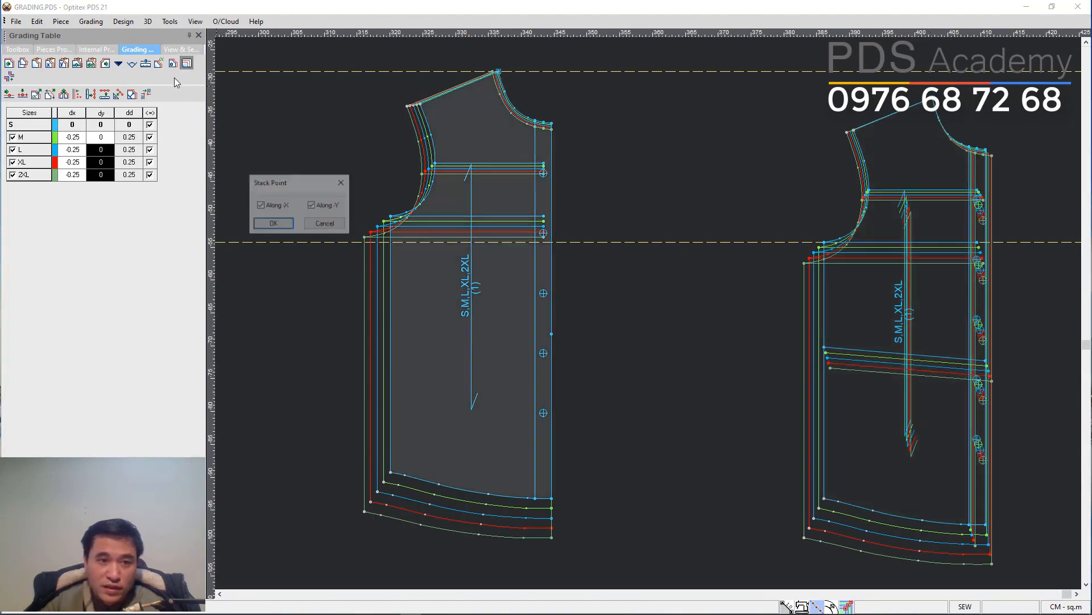
{"action": "left_click", "coordinate": [273, 224]}
Overlay the buttoned piece onto the other front piece at the neck-shoulder point to compare, and move it back.
{"action": "left_click_drag", "start_coordinate": [945, 162], "coordinate": [759, 151]}
{"action": "scroll", "coordinate": [659, 220], "scroll_direction": "up", "scroll_amount": 1}
{"action": "scroll", "coordinate": [651, 334], "scroll_direction": "down", "scroll_amount": 3}
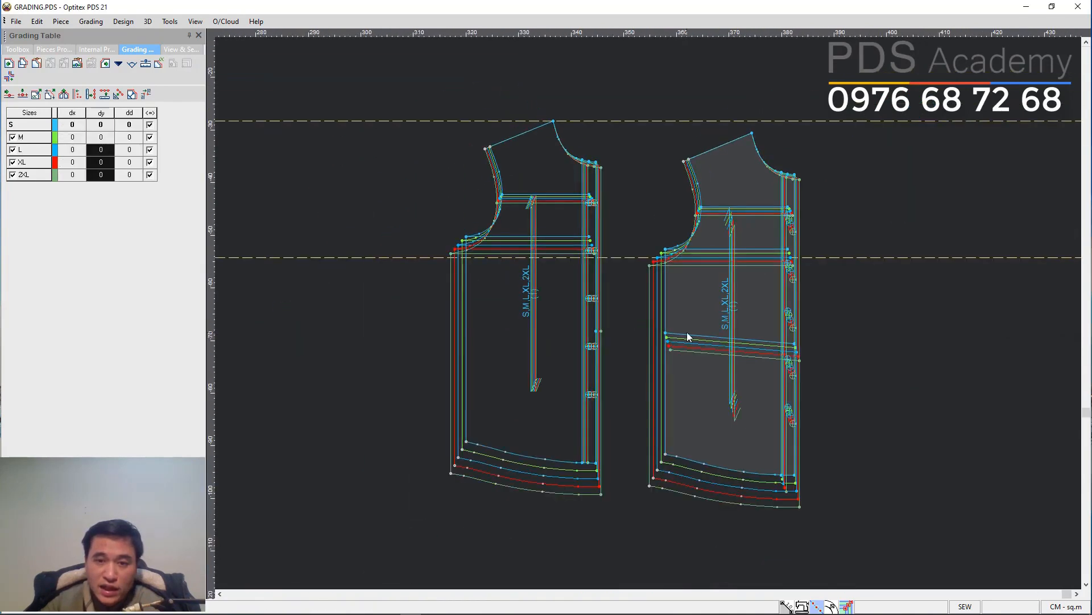
{"action": "scroll", "coordinate": [690, 336], "scroll_direction": "up", "scroll_amount": 2}
{"action": "left_click_drag", "start_coordinate": [729, 80], "coordinate": [724, 67]}
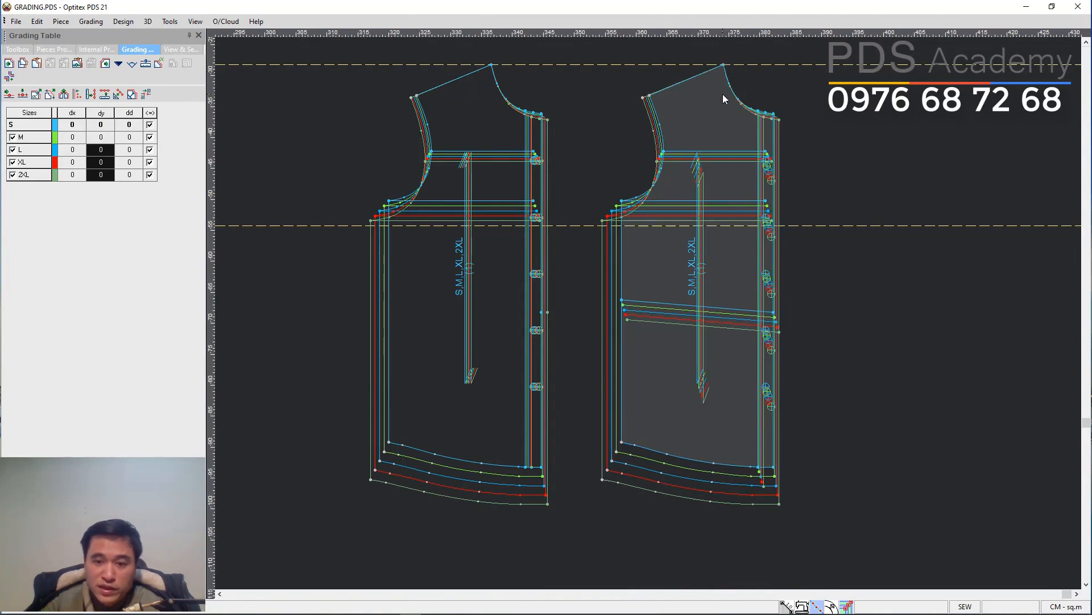
{"action": "mouse_move", "coordinate": [723, 66]}
{"action": "left_mouse_down"}
{"action": "mouse_move", "coordinate": [563, 74]}
{"action": "mouse_move", "coordinate": [491, 65]}
{"action": "left_mouse_up"}
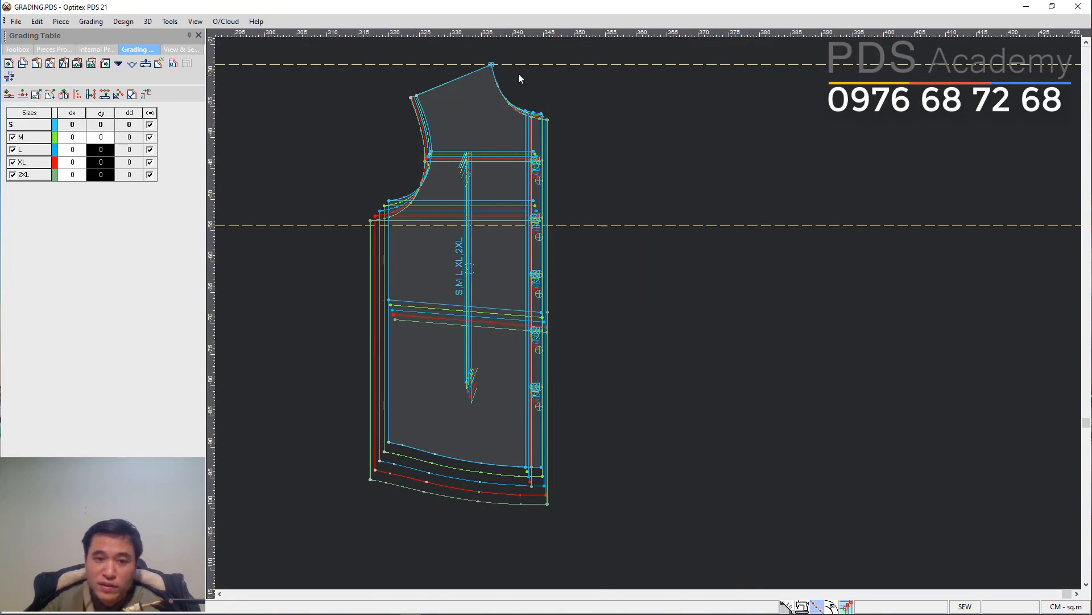
{"action": "left_click_drag", "start_coordinate": [490, 66], "coordinate": [750, 74]}
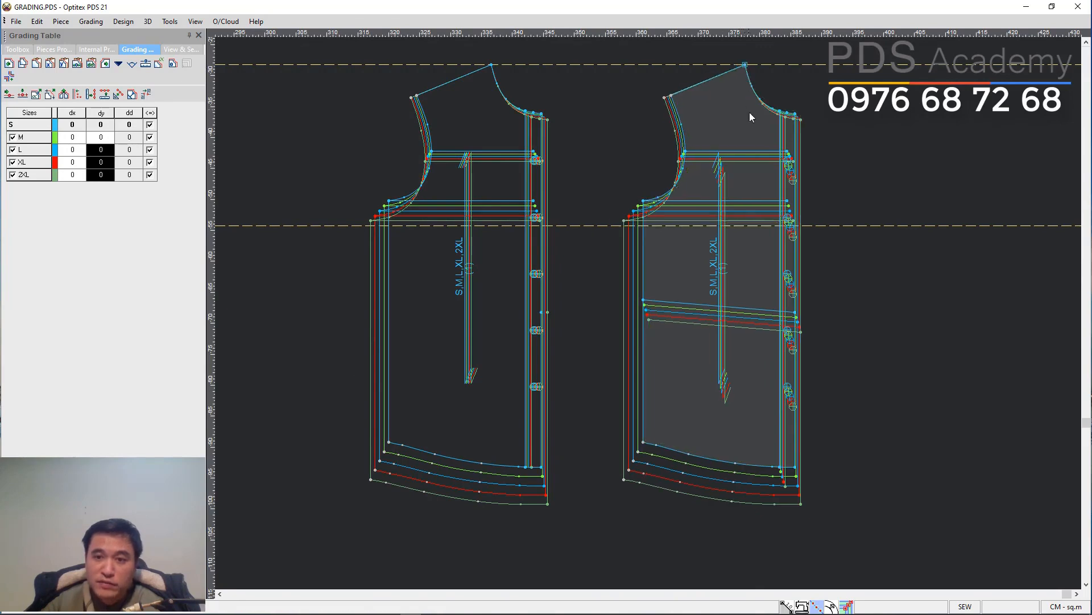
{"action": "left_click", "coordinate": [488, 302]}
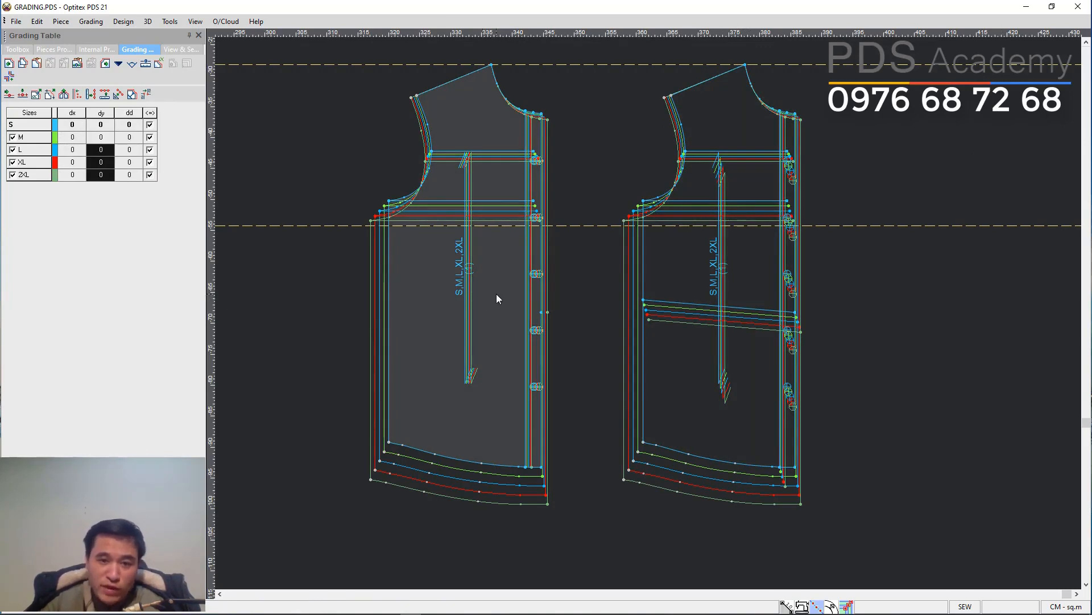
{"action": "left_click", "coordinate": [672, 270]}
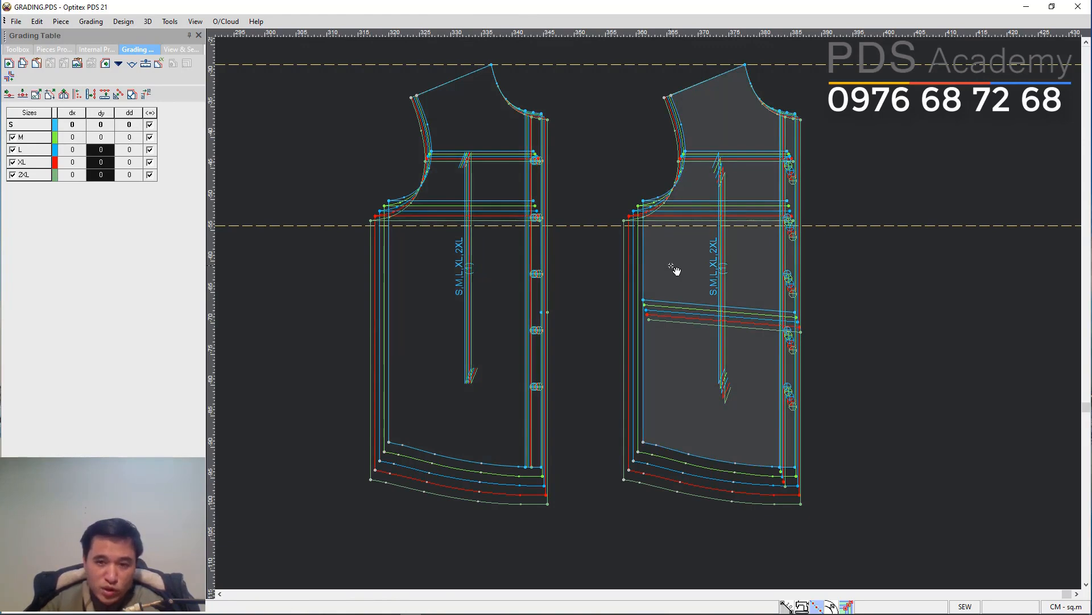
Undo the stacking and piece moves.
{"action": "key", "text": "ctrl+z"}
{"action": "key", "text": "ctrl+z"}
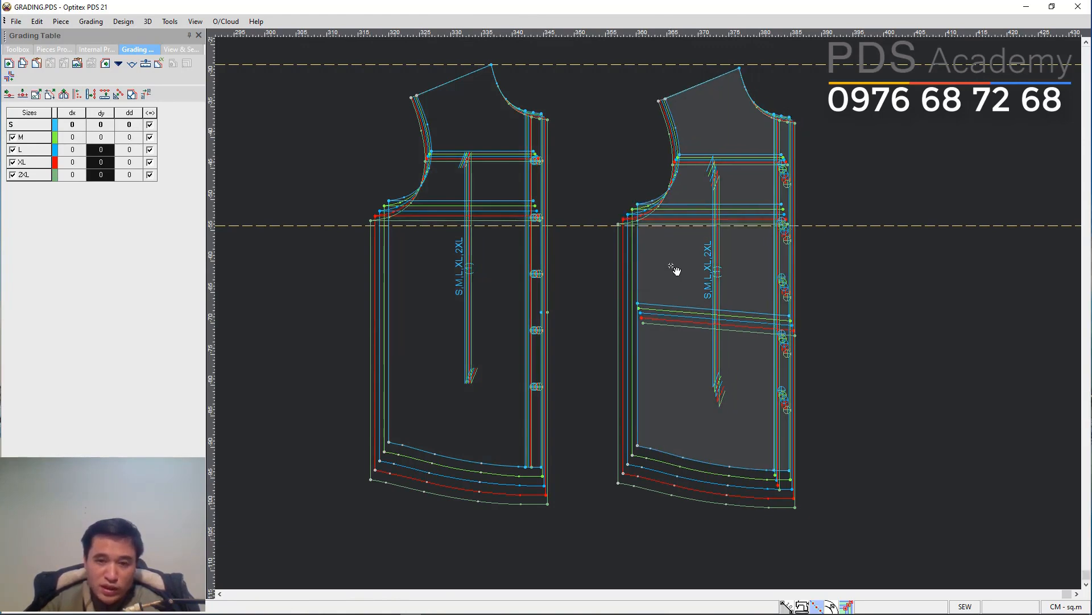
{"action": "key", "text": "ctrl+z"}
{"action": "key", "text": "ctrl+z"}
{"action": "key", "text": "ctrl+z"}
{"action": "key", "text": "ctrl+z"}
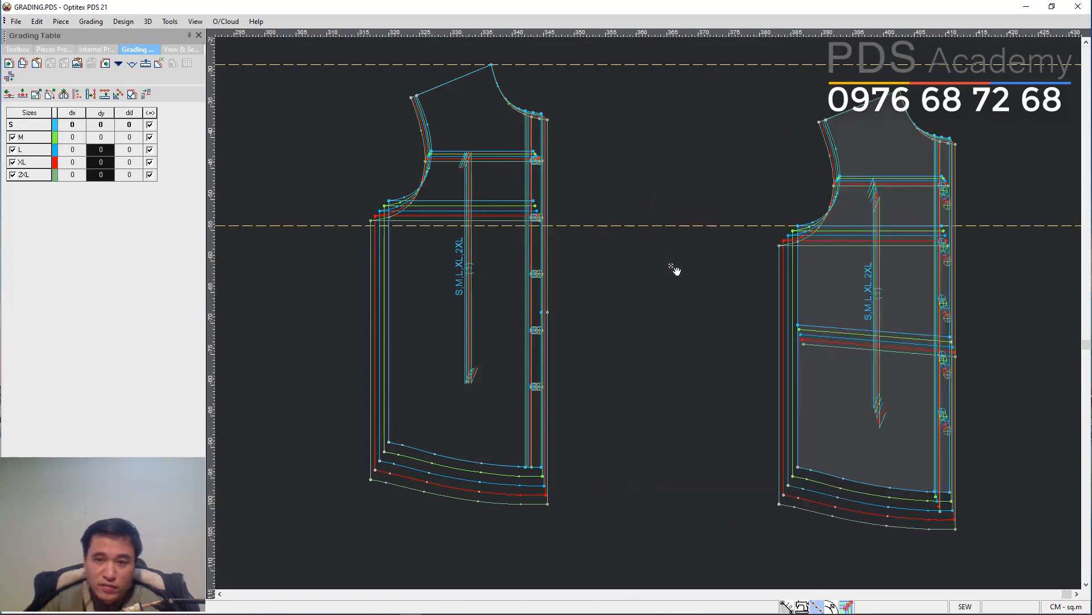
{"action": "key", "text": "ctrl+z"}
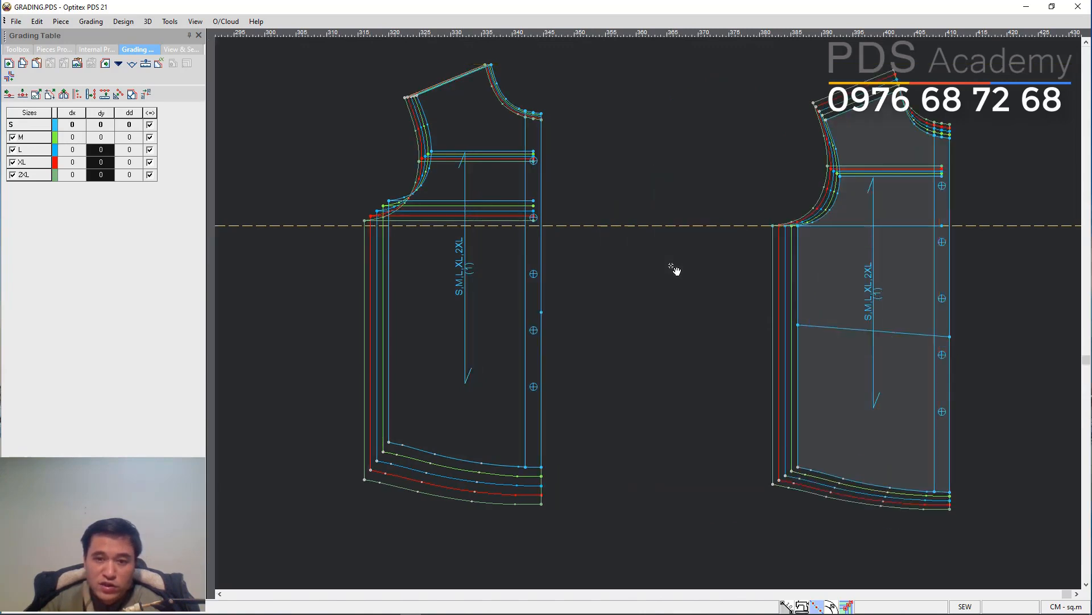
Stack the other front piece on its underarm point along Y only.
{"action": "left_click", "coordinate": [797, 225]}
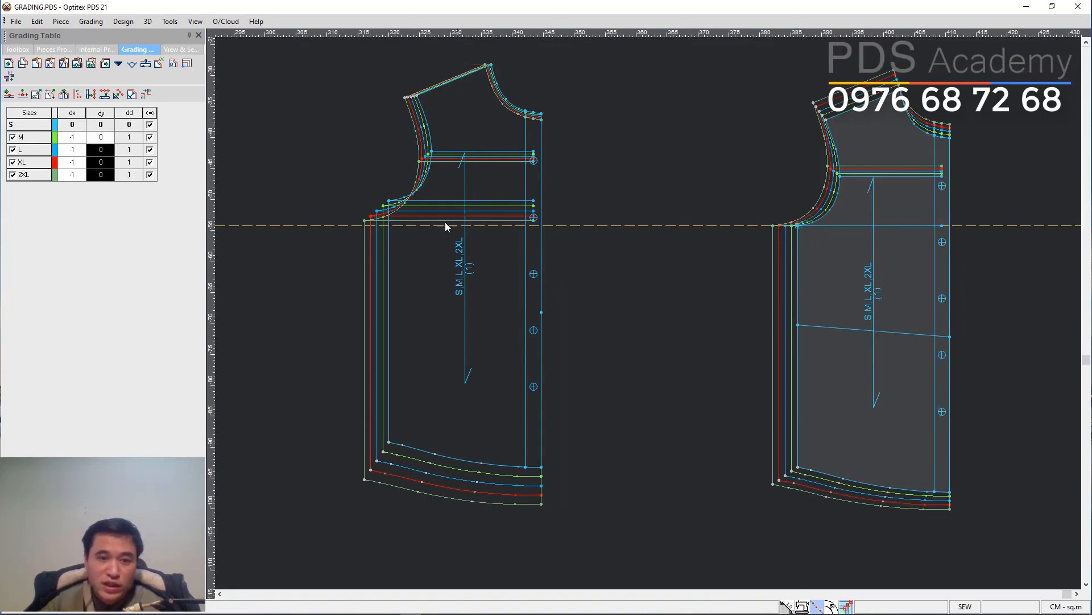
{"action": "left_click", "coordinate": [415, 272]}
{"action": "left_click", "coordinate": [389, 201]}
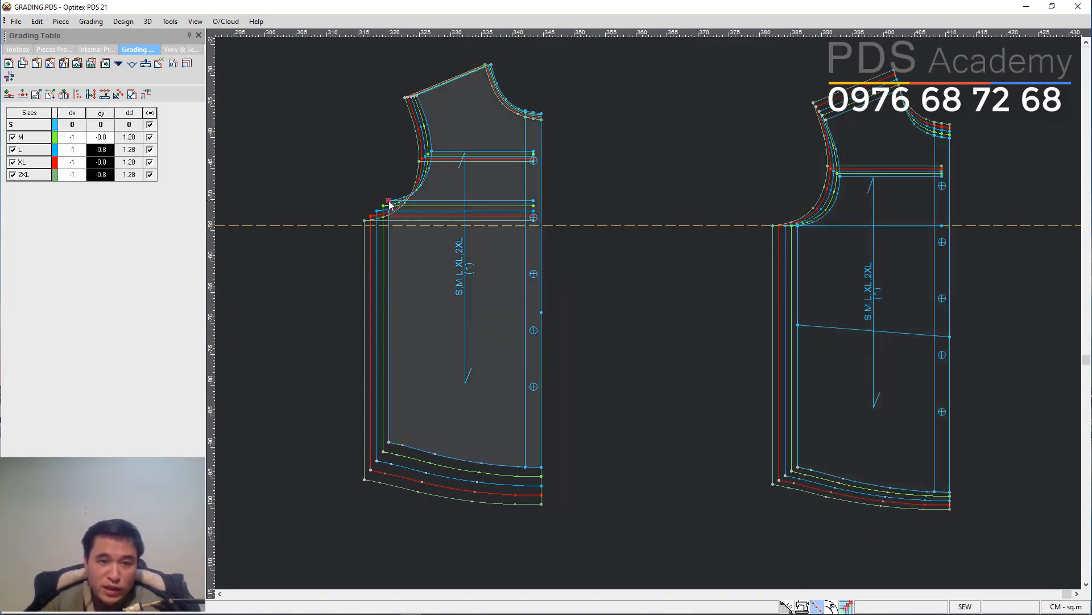
{"action": "left_click", "coordinate": [187, 63]}
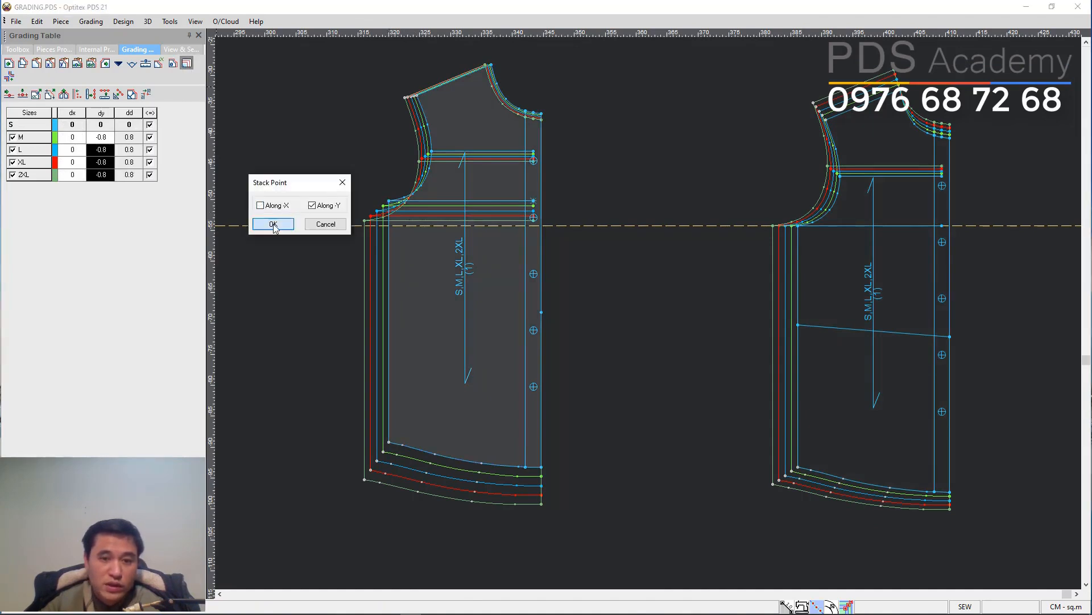
{"action": "left_click", "coordinate": [273, 224]}
Inspect the grades of the other front piece's underarm, shoulder and neck points.
{"action": "scroll", "coordinate": [653, 317], "scroll_direction": "down", "scroll_amount": 3}
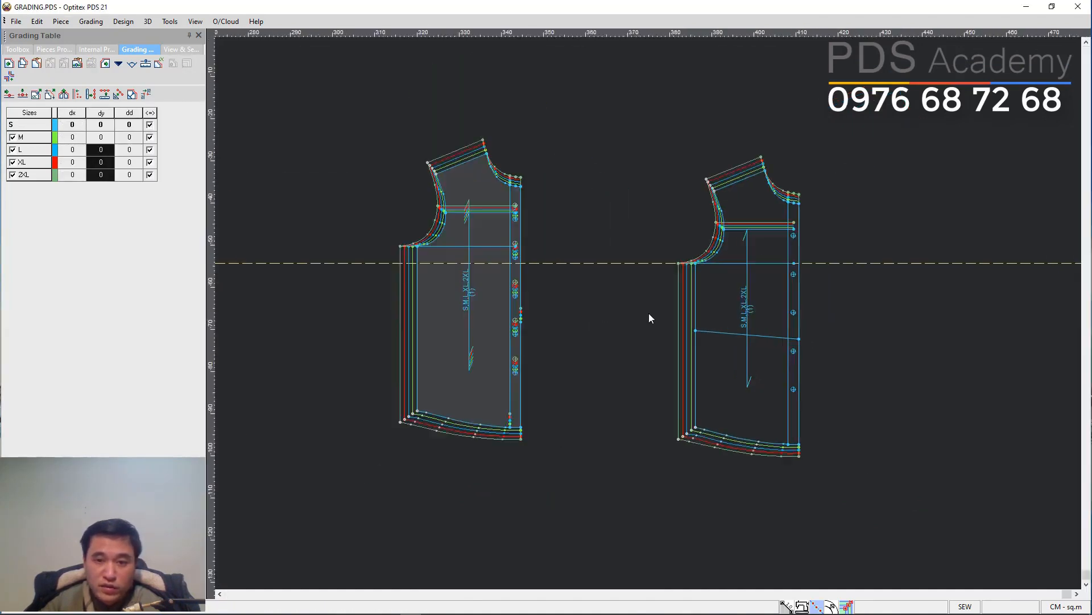
{"action": "scroll", "coordinate": [650, 313], "scroll_direction": "up", "scroll_amount": 1}
{"action": "left_click_drag", "start_coordinate": [493, 245], "coordinate": [653, 256]}
{"action": "scroll", "coordinate": [660, 284], "scroll_direction": "up", "scroll_amount": 1}
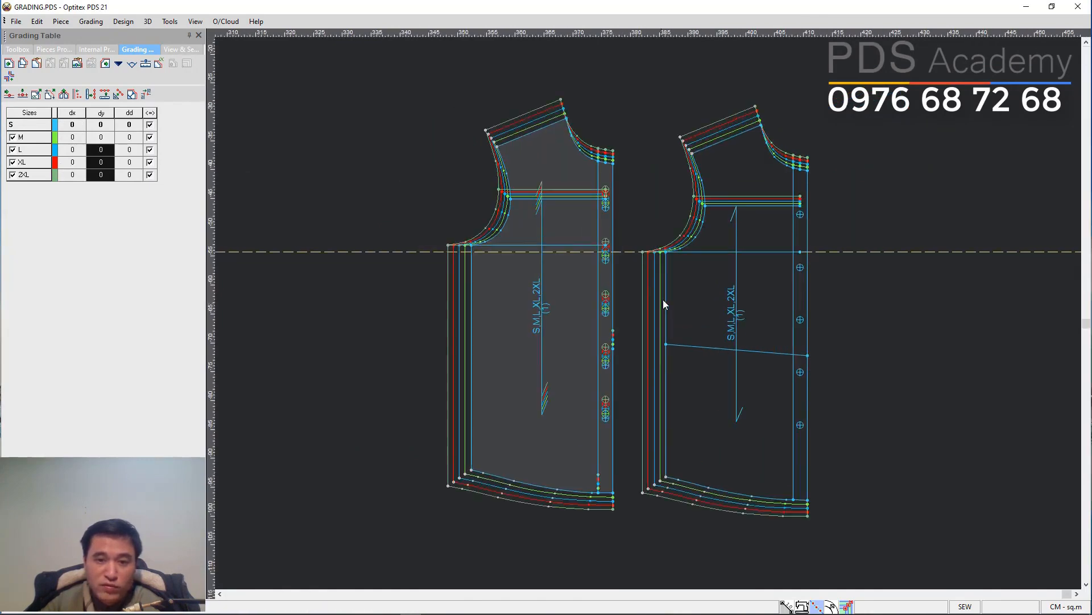
{"action": "scroll", "coordinate": [642, 307], "scroll_direction": "up", "scroll_amount": 1}
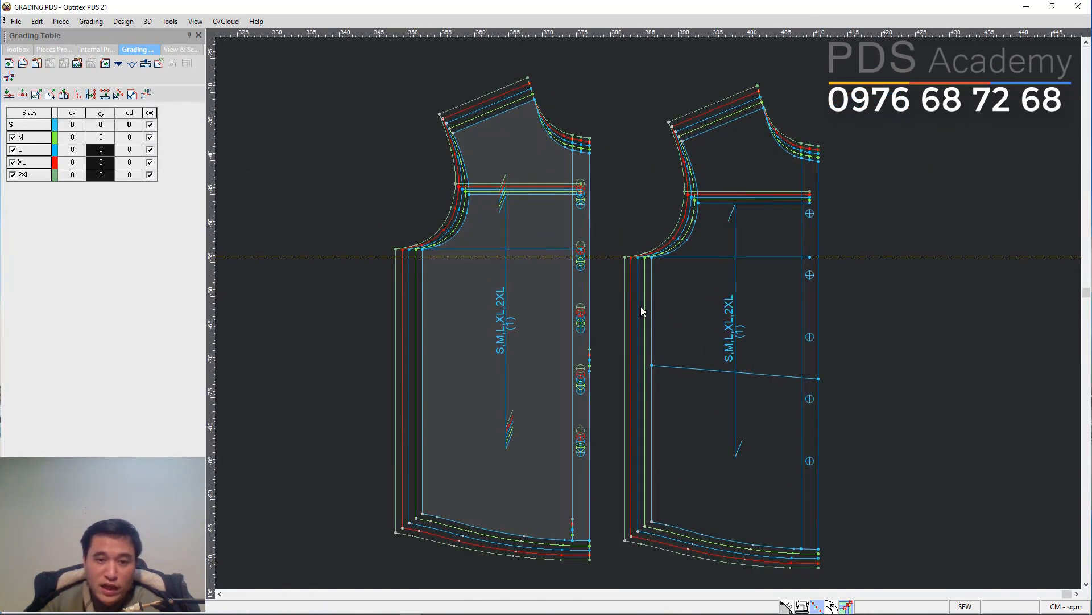
{"action": "left_click", "coordinate": [421, 250]}
{"action": "left_click", "coordinate": [109, 200]}
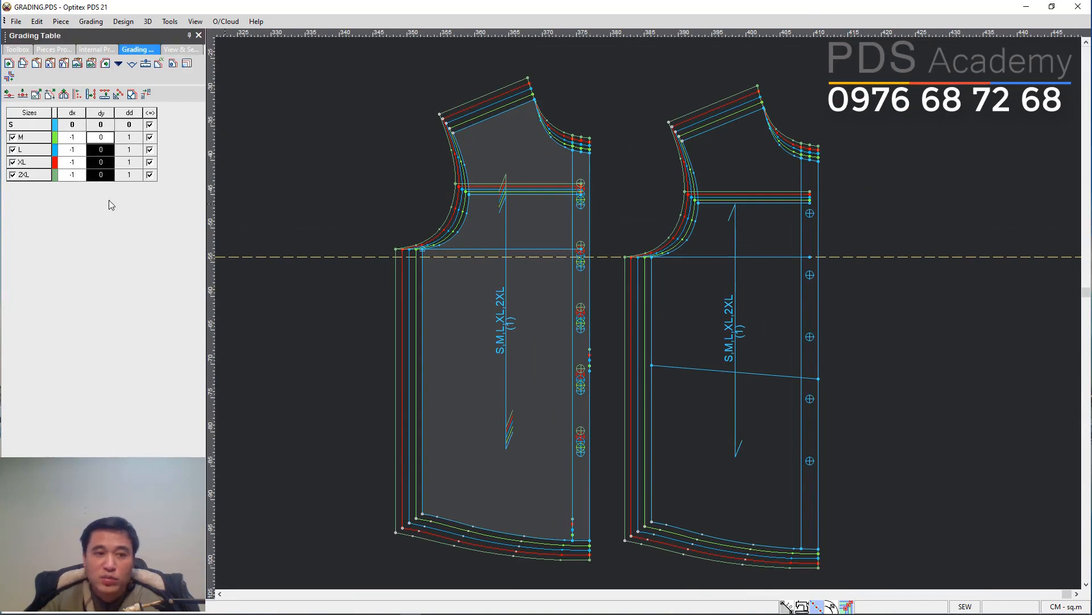
{"action": "left_click", "coordinate": [534, 100]}
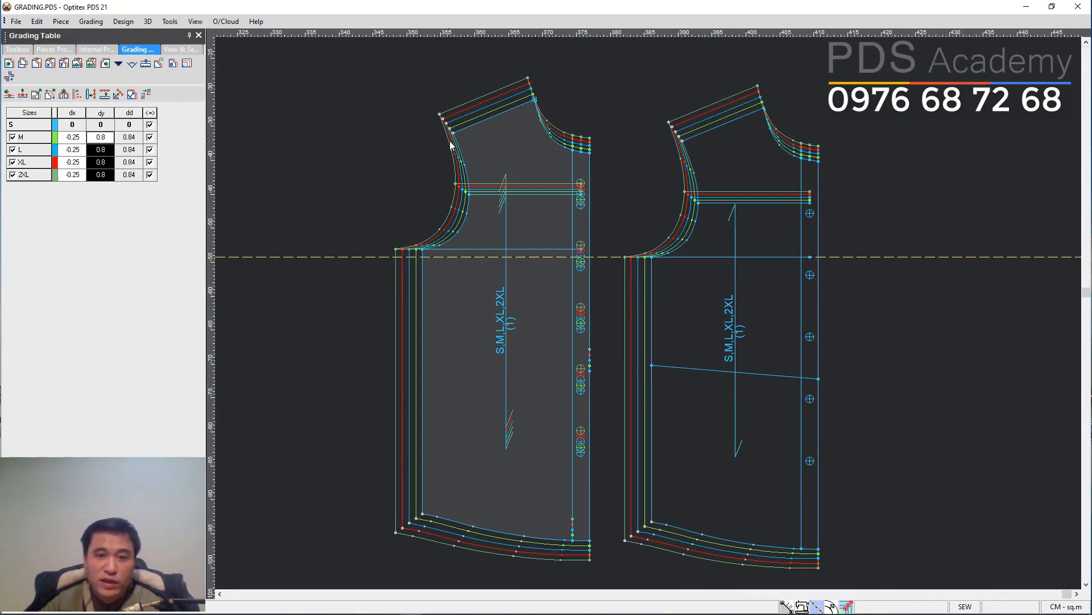
{"action": "left_click", "coordinate": [590, 153]}
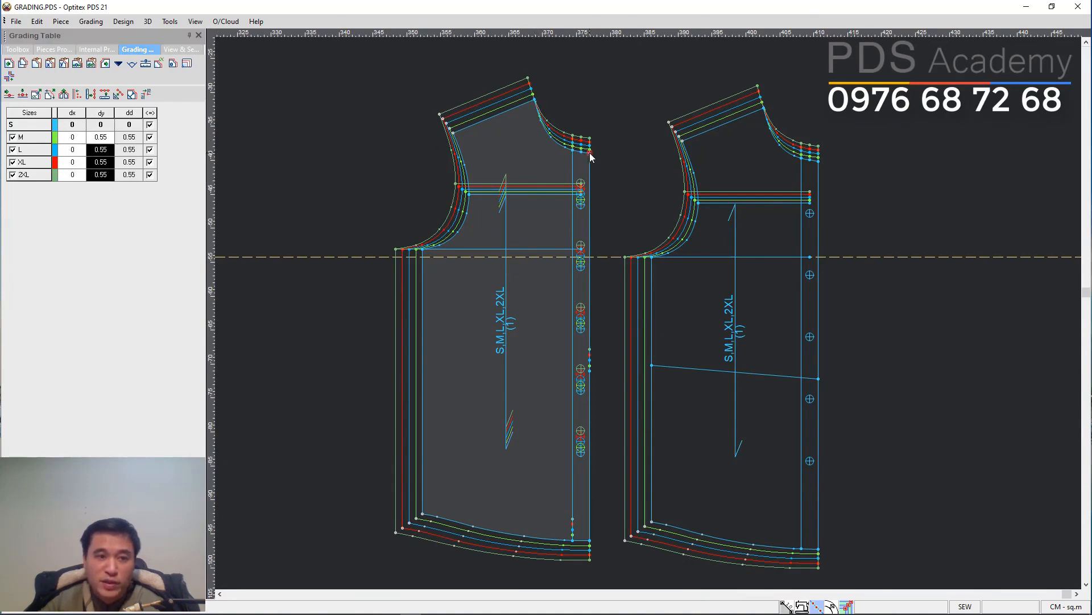
{"action": "left_click", "coordinate": [101, 138]}
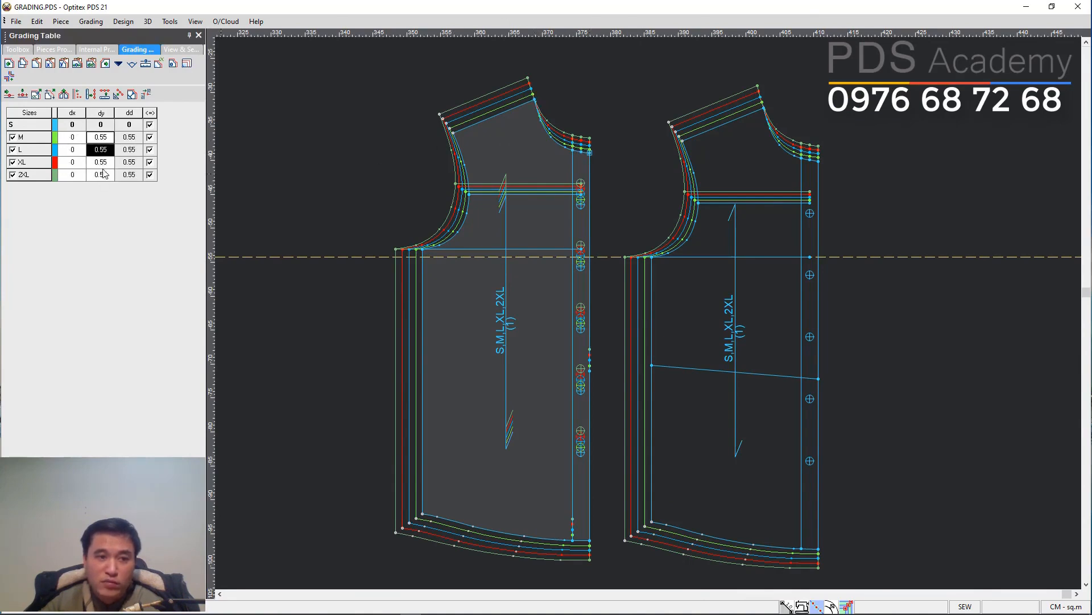
Move the other front piece onto the buttoned piece's underarm point to compare, and return it.
{"action": "left_click", "coordinate": [423, 250]}
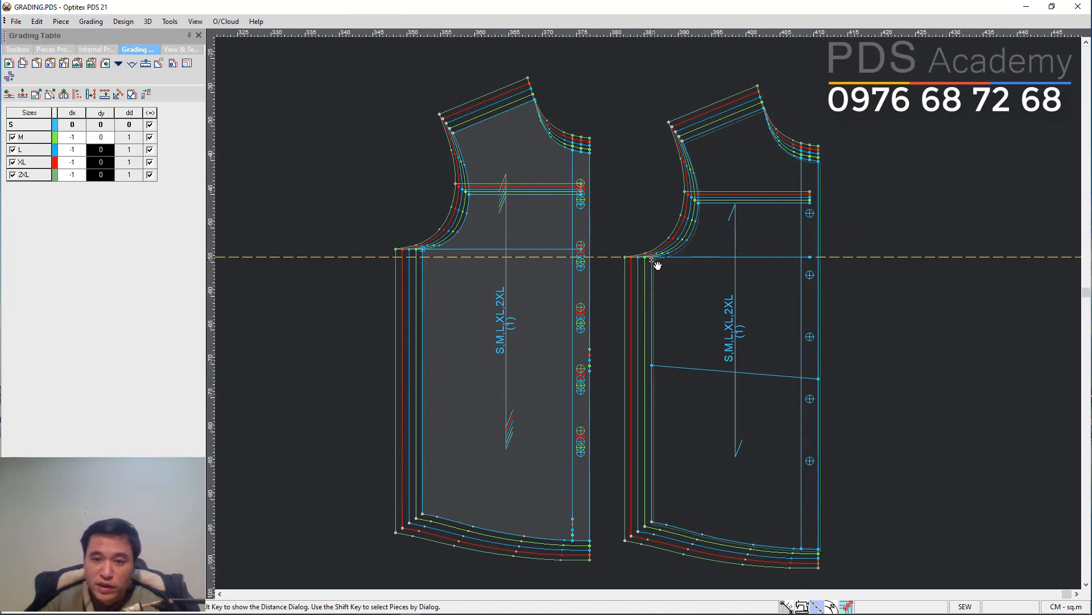
{"action": "left_click", "coordinate": [652, 257]}
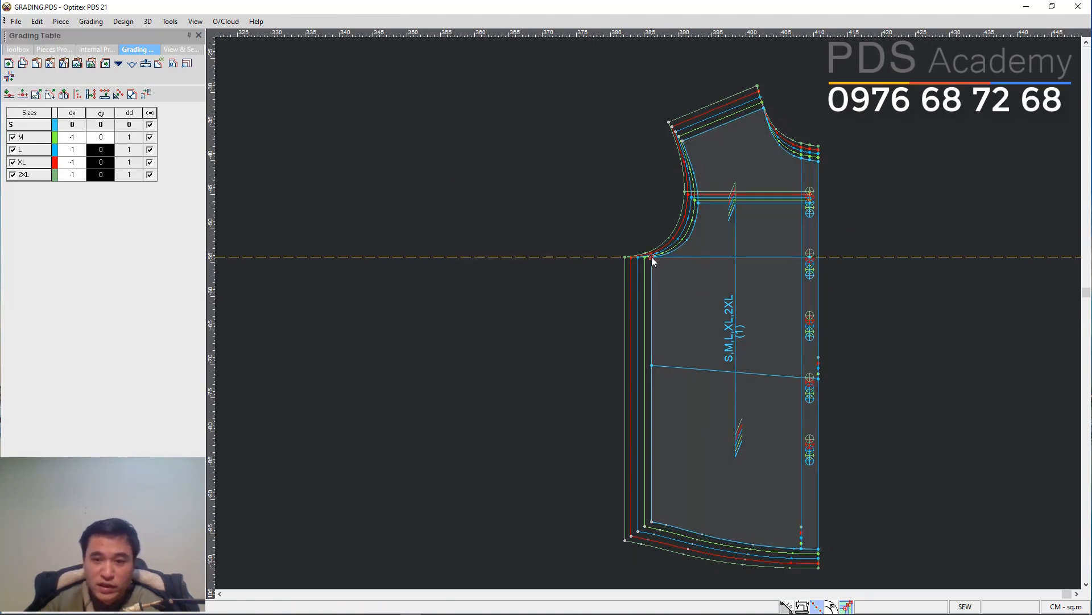
{"action": "left_click", "coordinate": [400, 260]}
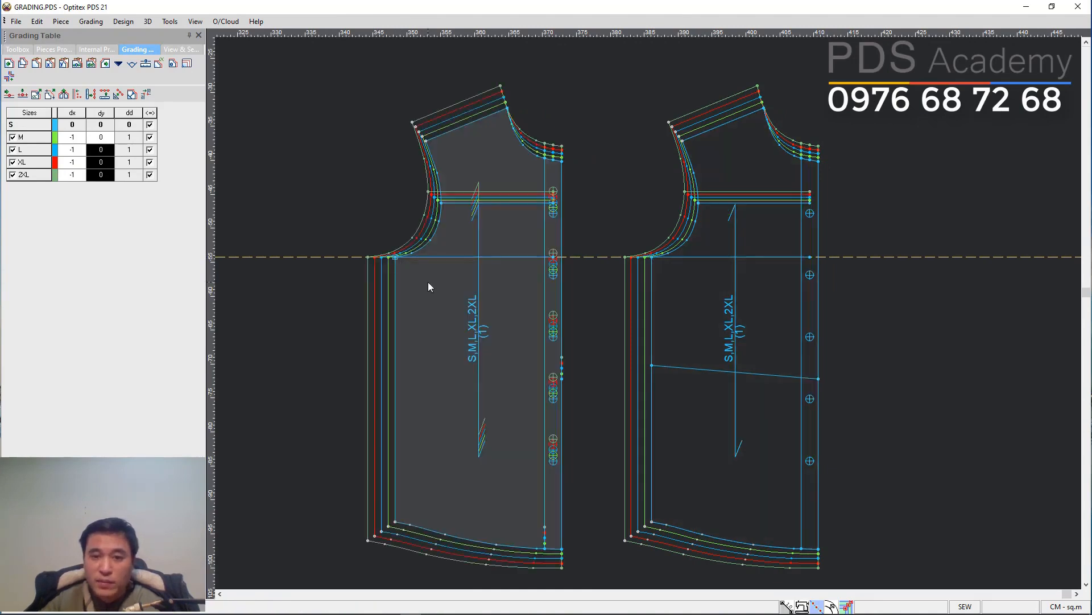
{"action": "left_click", "coordinate": [427, 286]}
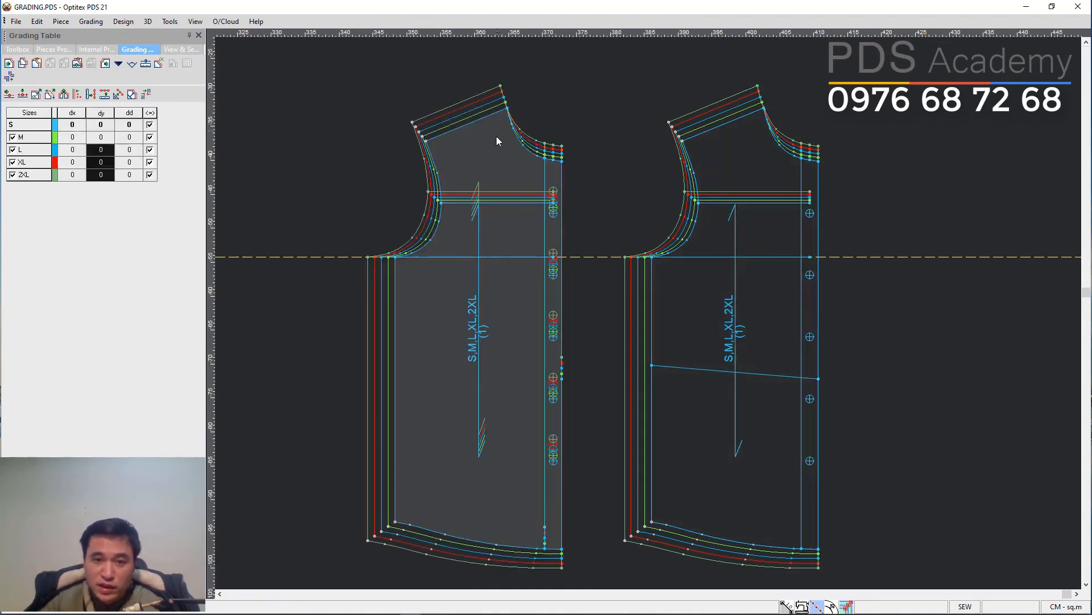